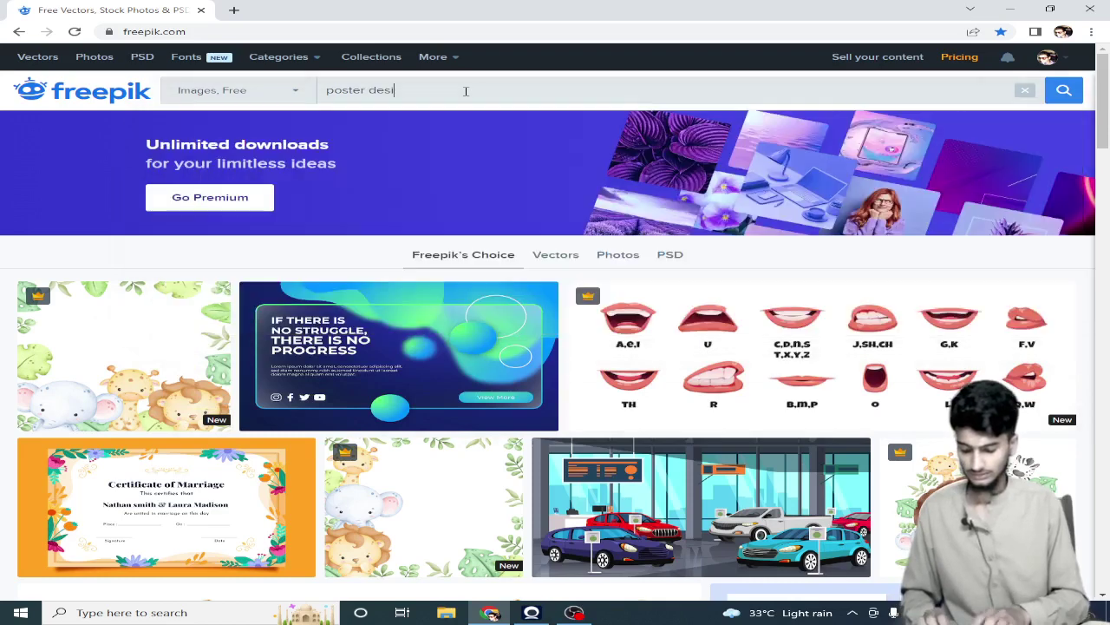
Step: Search Freepik's free images for "poster desigen" and filter the results to PSD files
type("gen")
key("Return")
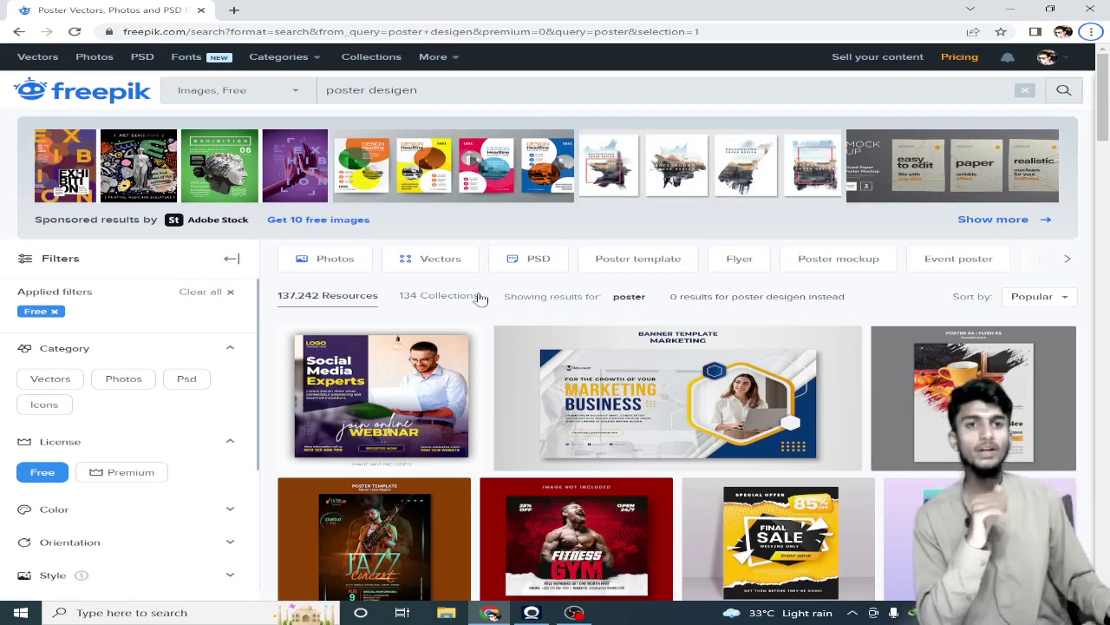
left_click(531, 258)
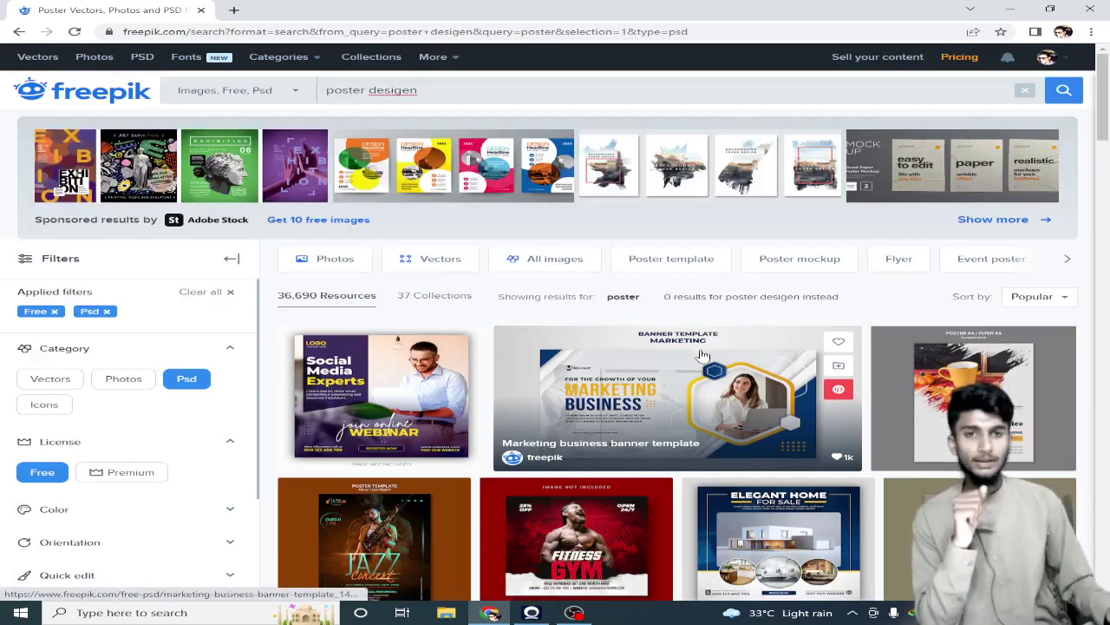
Step: Open the "Social Media Experts" webinar banner template from the results and download it with the free, attribution-required option
scroll(659, 425, "down", 5)
scroll(655, 425, "up", 5)
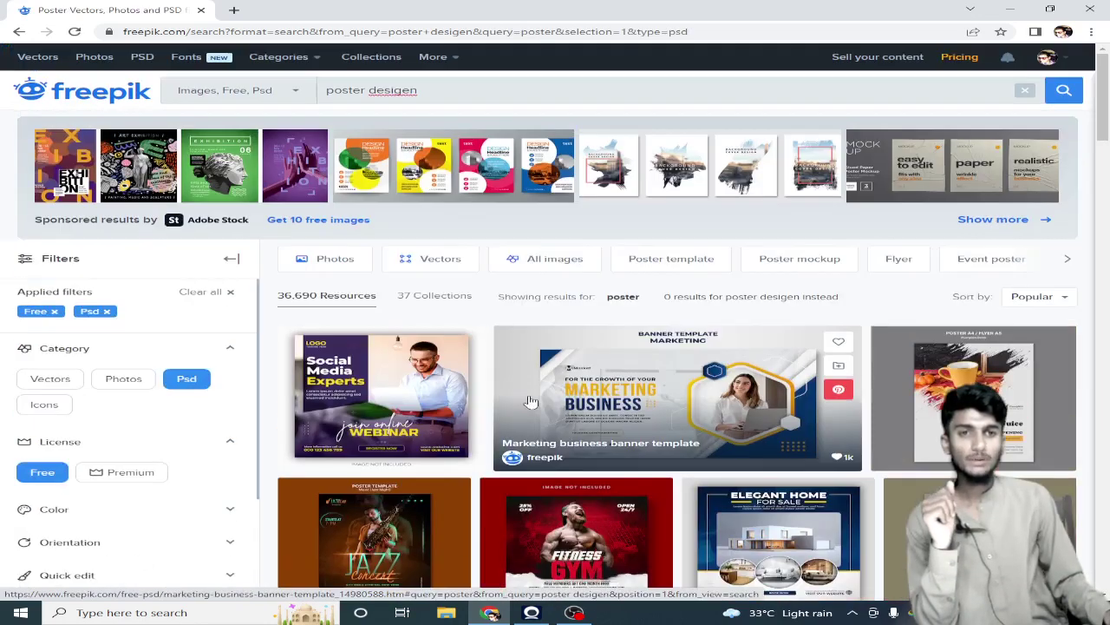
left_click(368, 379)
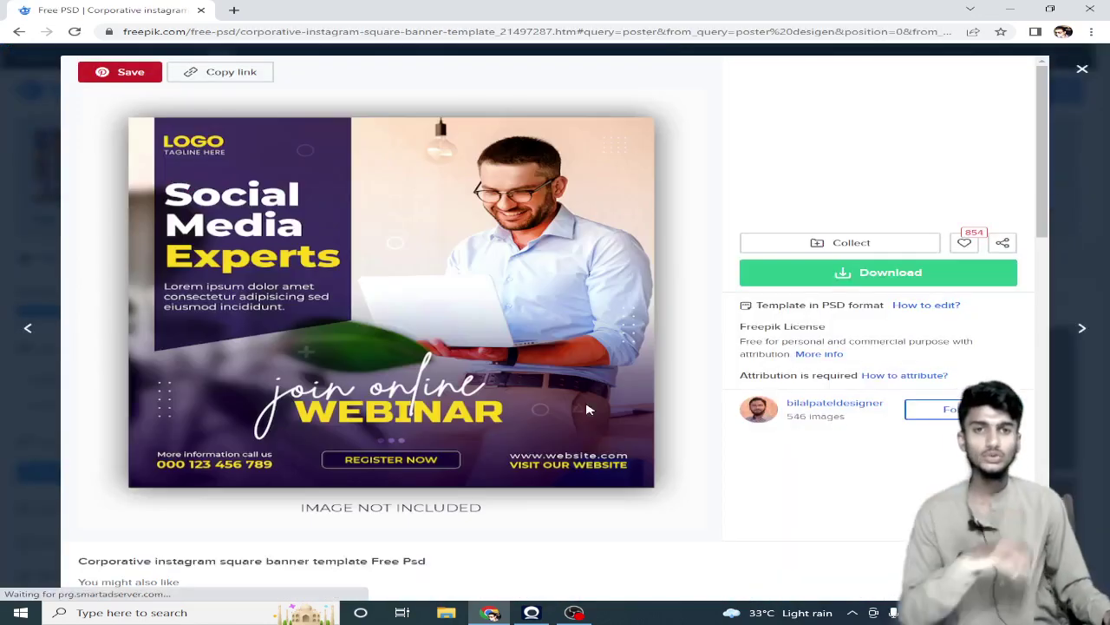
left_click(897, 276)
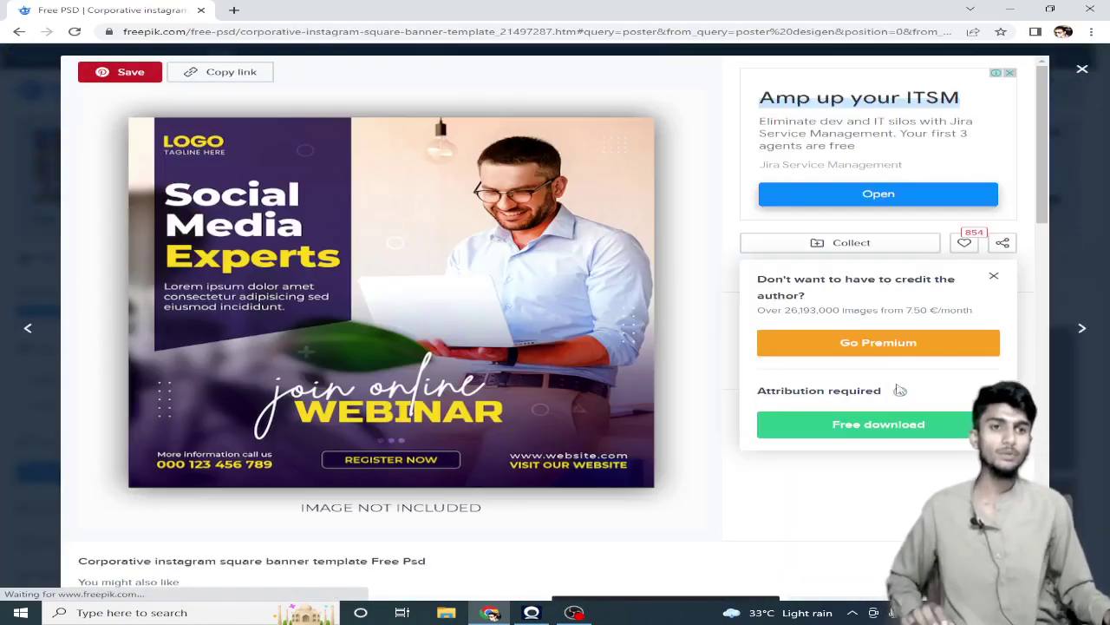
left_click(863, 431)
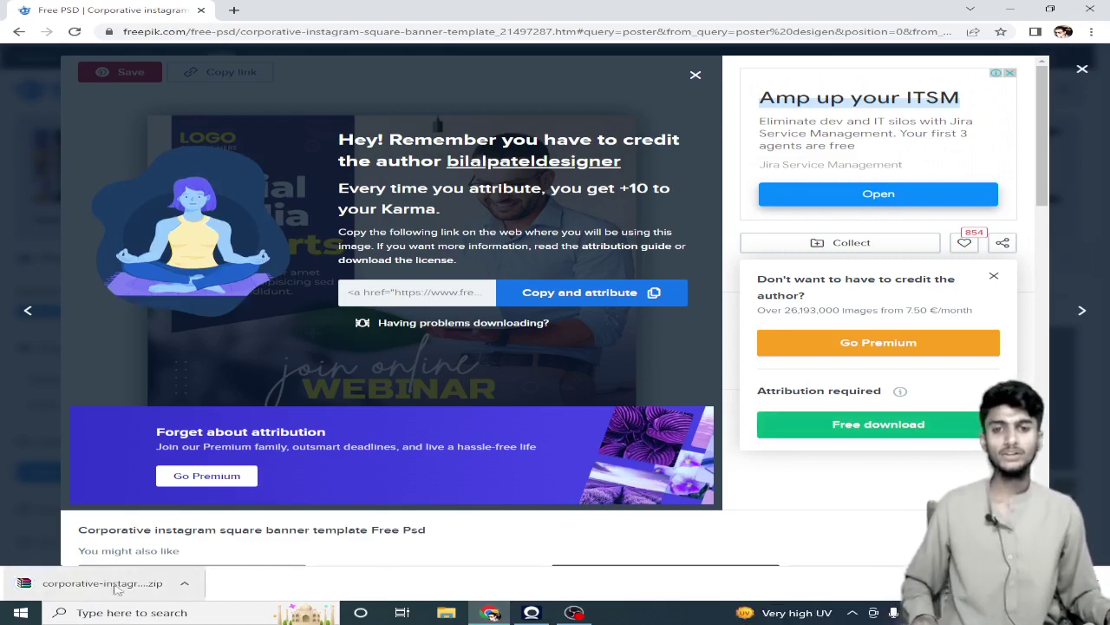
Step: Open the downloaded corporative-instagram-square-banner-template.zip and load 1530.psd from it into Photoshop
left_click(102, 583)
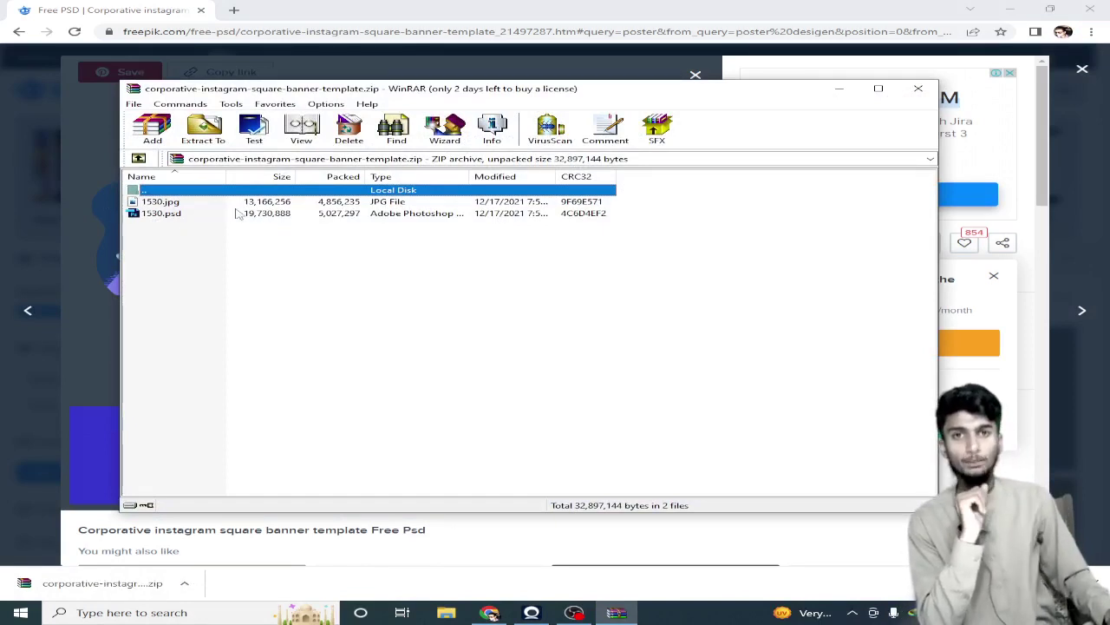
double_click(297, 215)
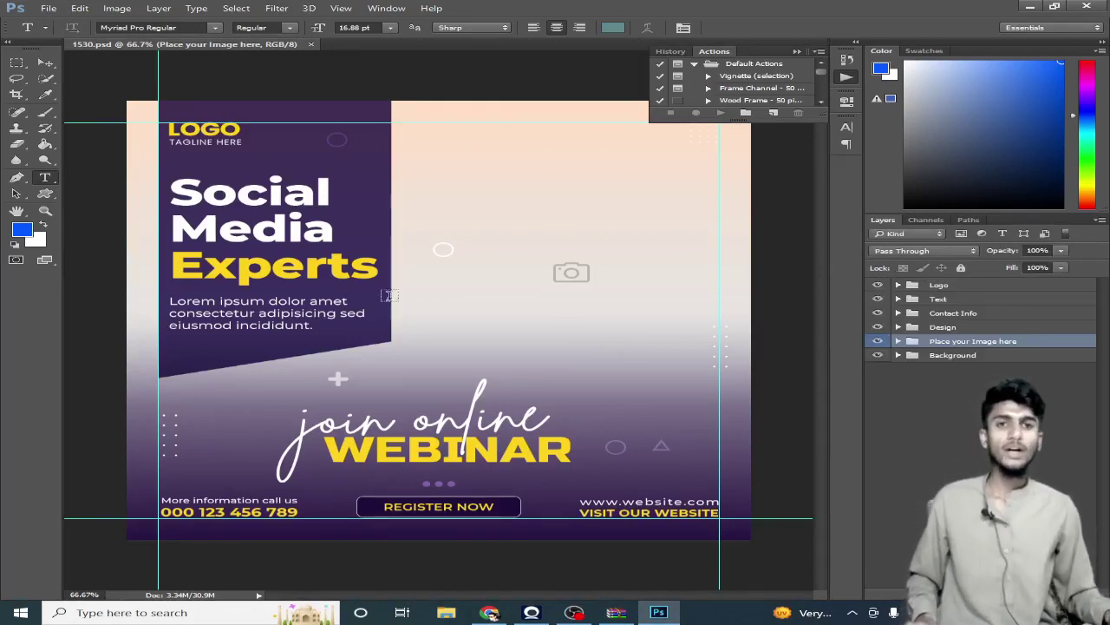
Step: Expand the Logo group and replace the LOGO text with "tech hub", accepting substitution of the missing Poppins Bold font
left_click(897, 285)
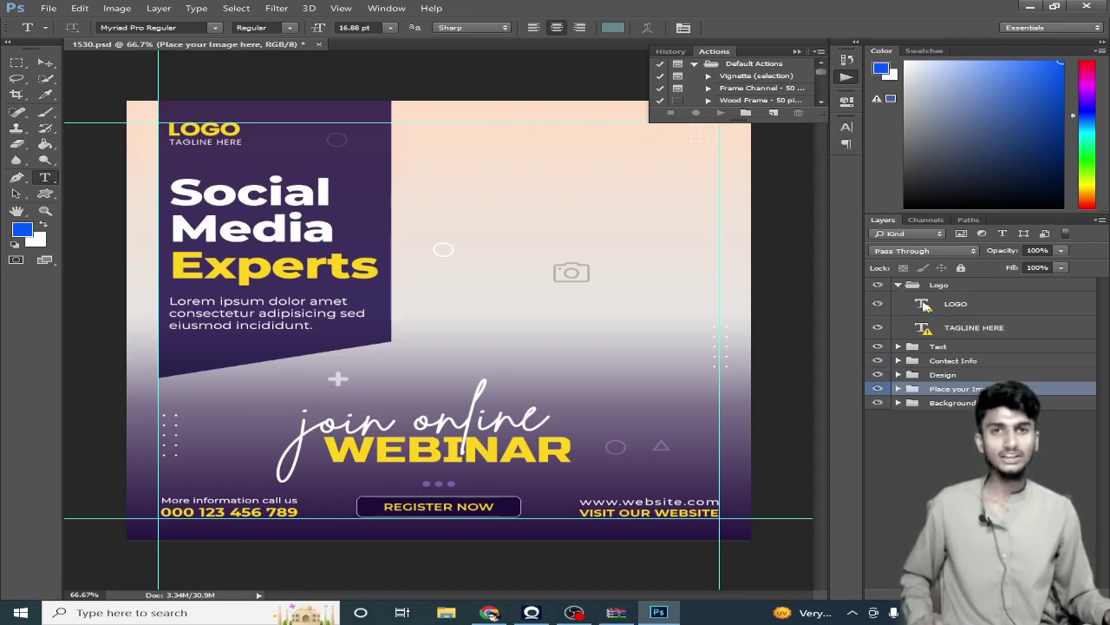
double_click(923, 304)
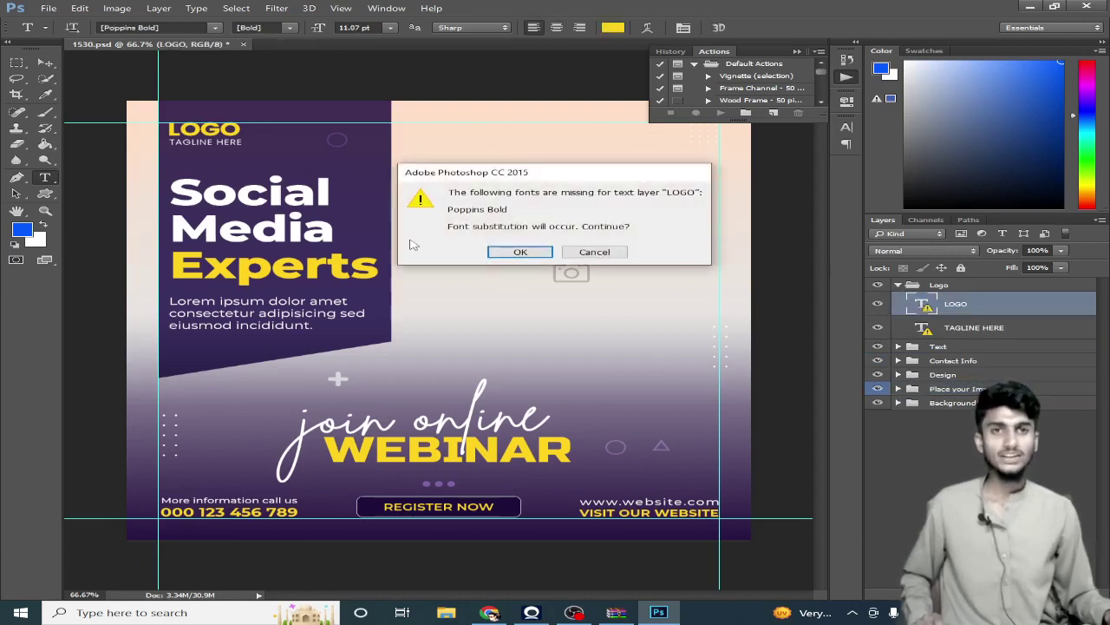
left_click(518, 251)
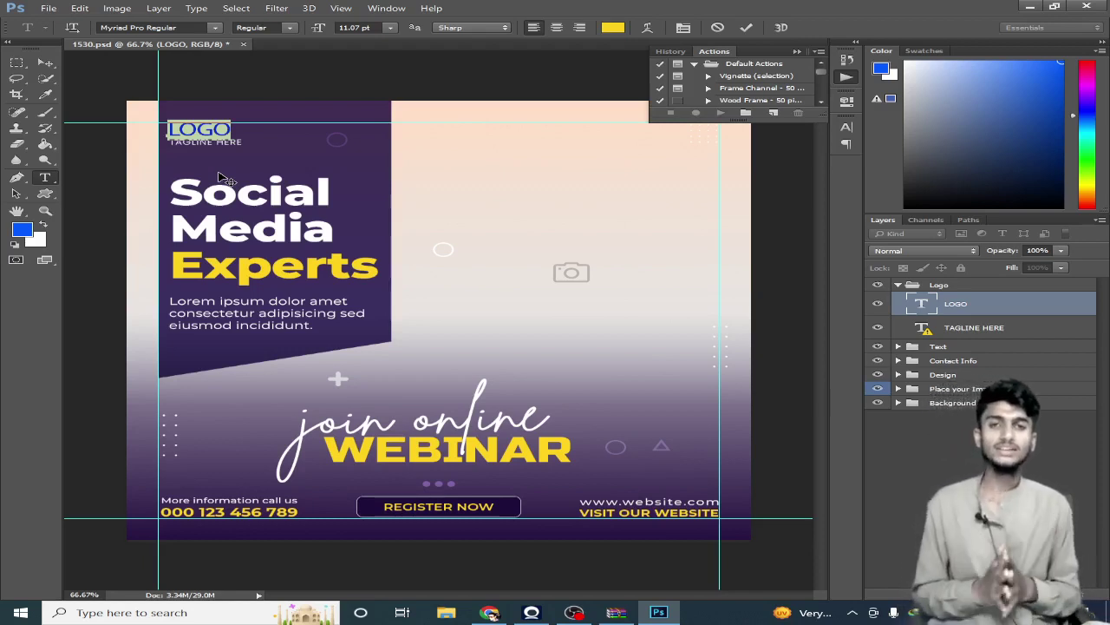
key("alt+F9")
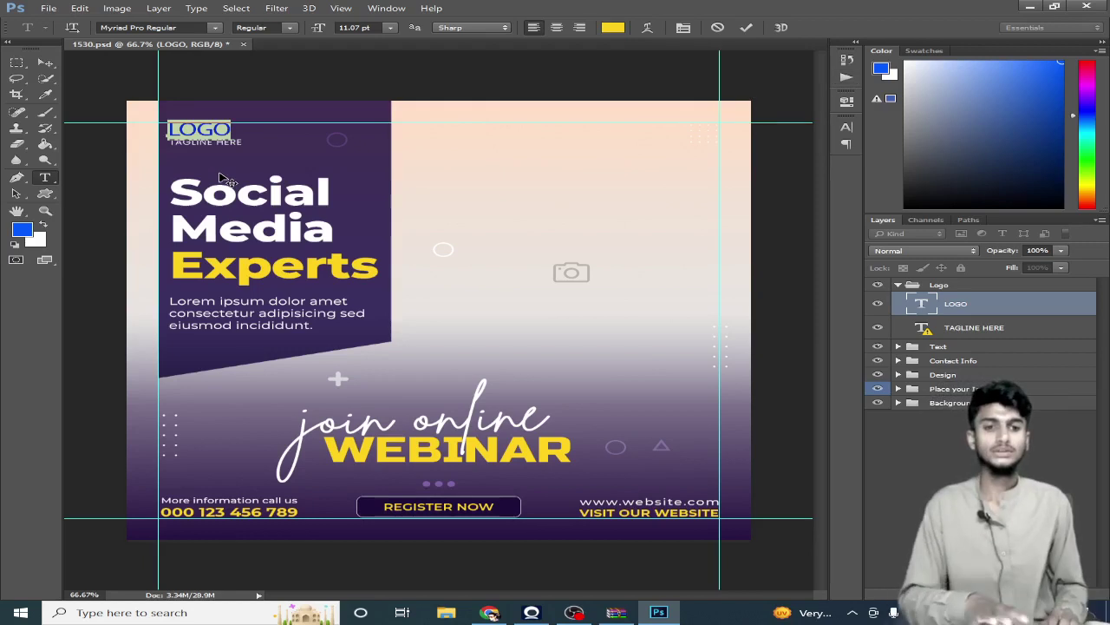
type("tech hub")
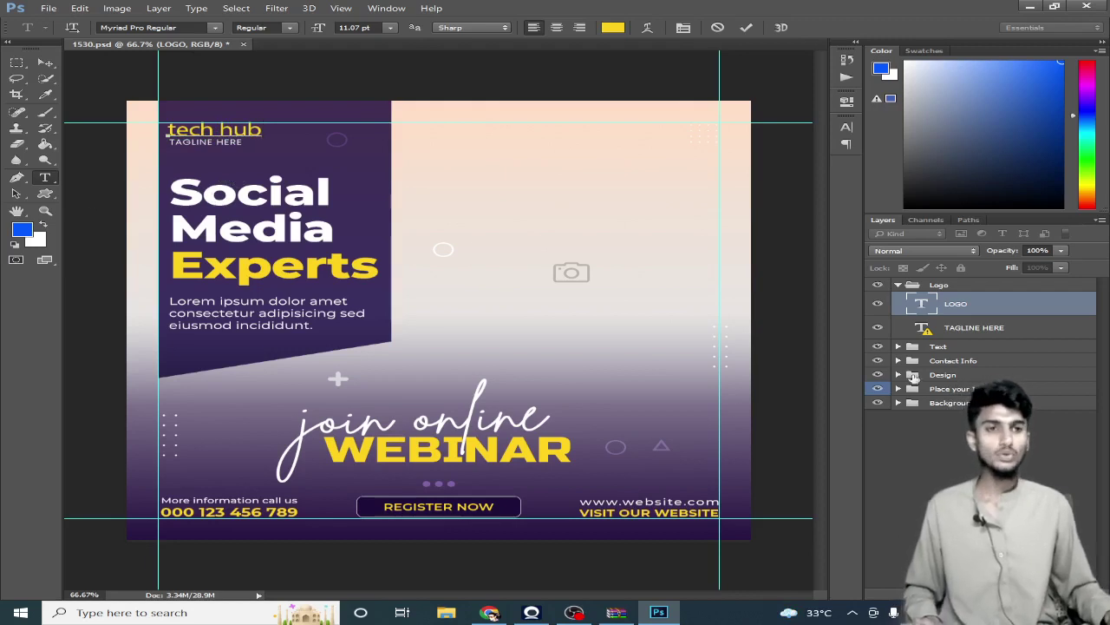
Step: Replace the TAGLINE HERE text with "poster disgener" in the MOON GET! Heavy font, accepting the font substitution
double_click(922, 327)
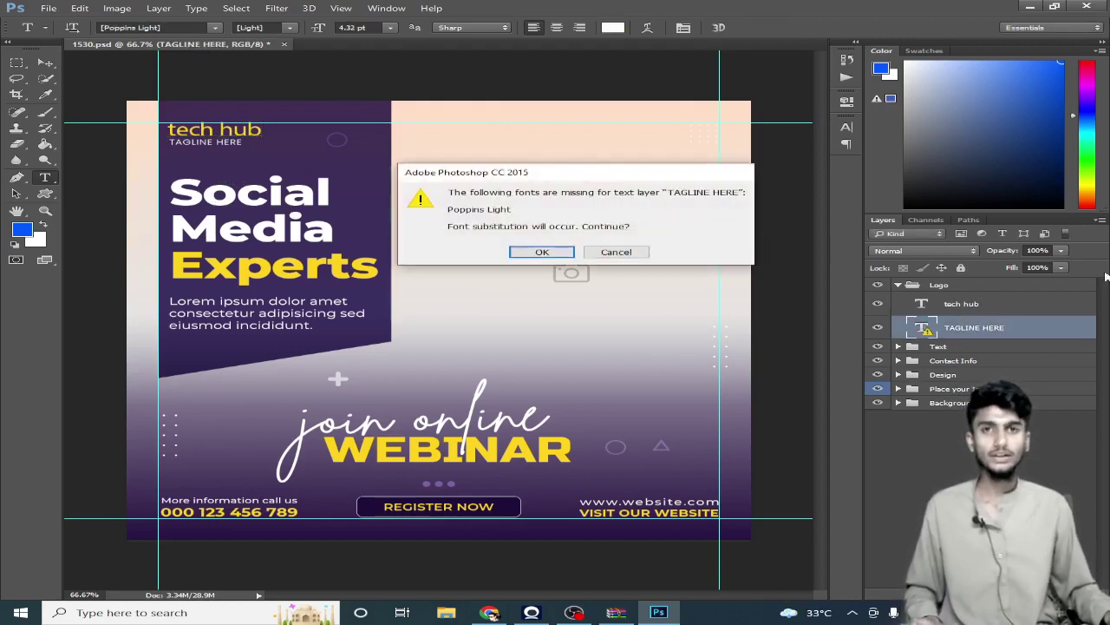
left_click(536, 250)
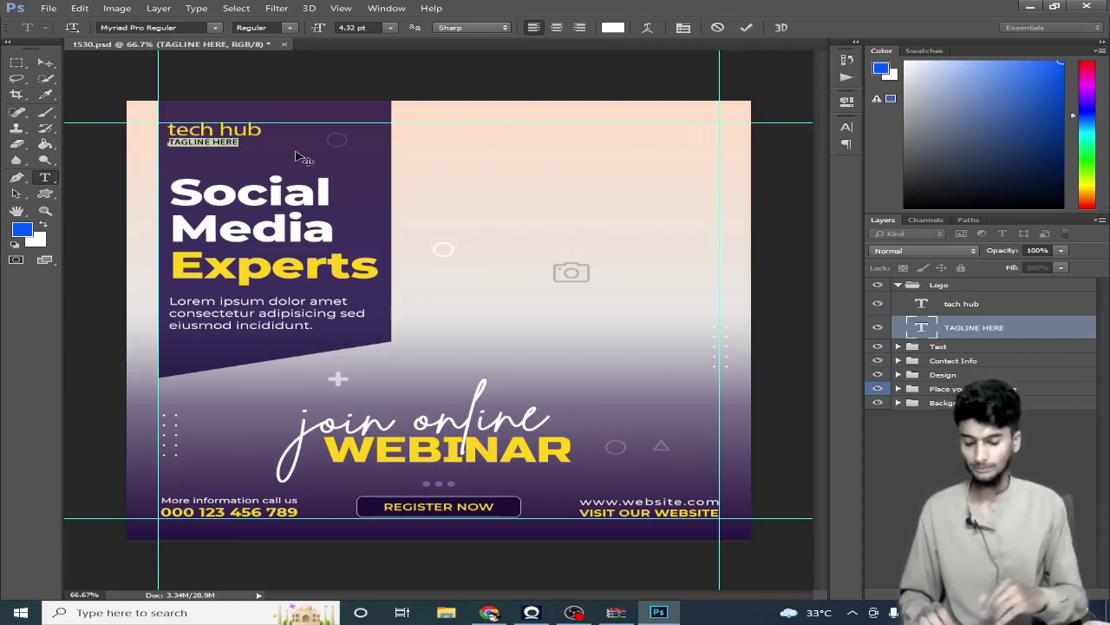
type("e")
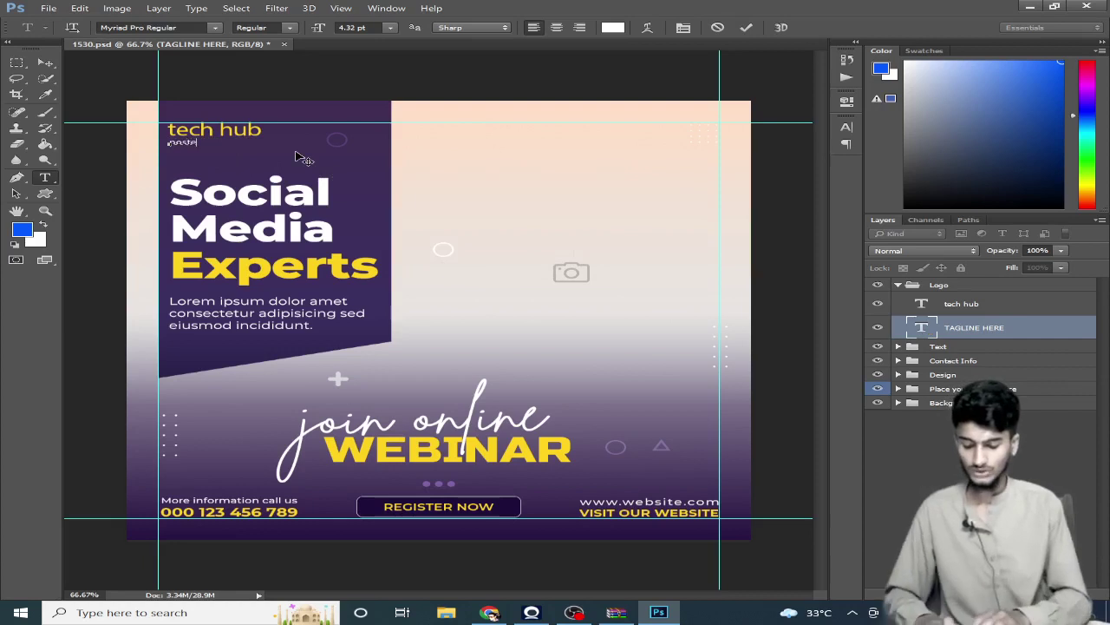
type("csterde")
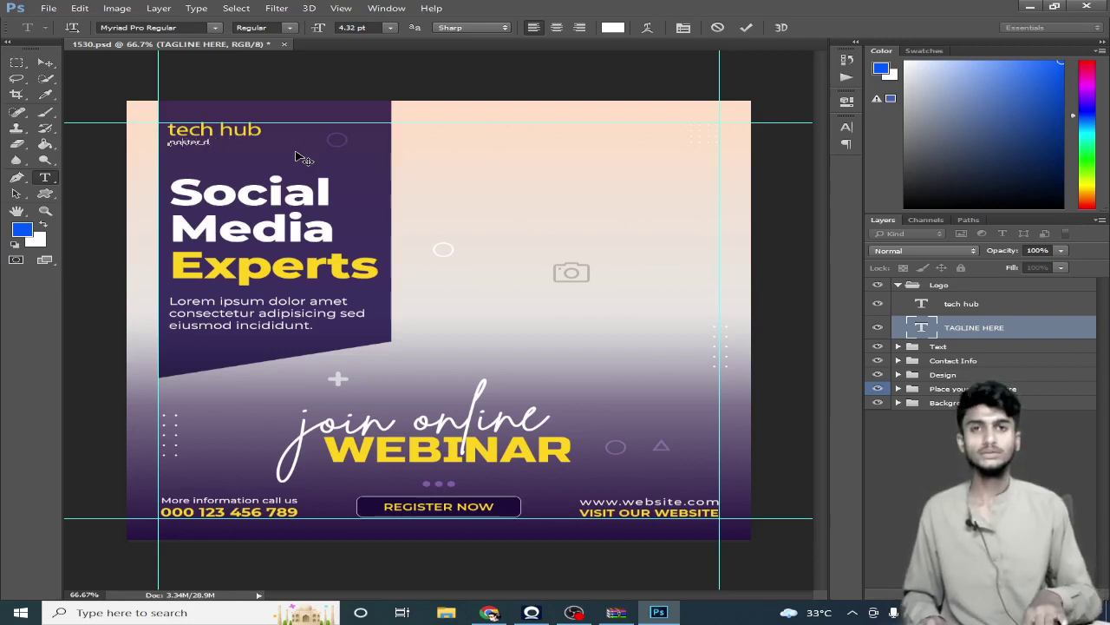
key("BackSpace")
key("BackSpace")
key("BackSpace")
key("BackSpace")
key("BackSpace")
key("BackSpace")
key("BackSpace")
key("BackSpace")
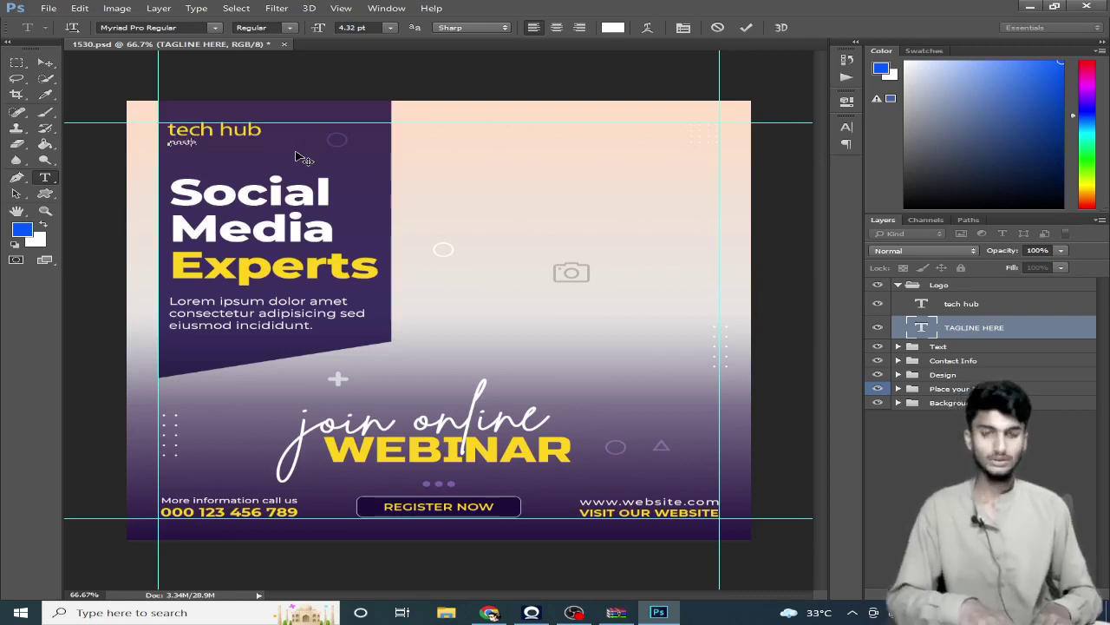
key("alt+F9")
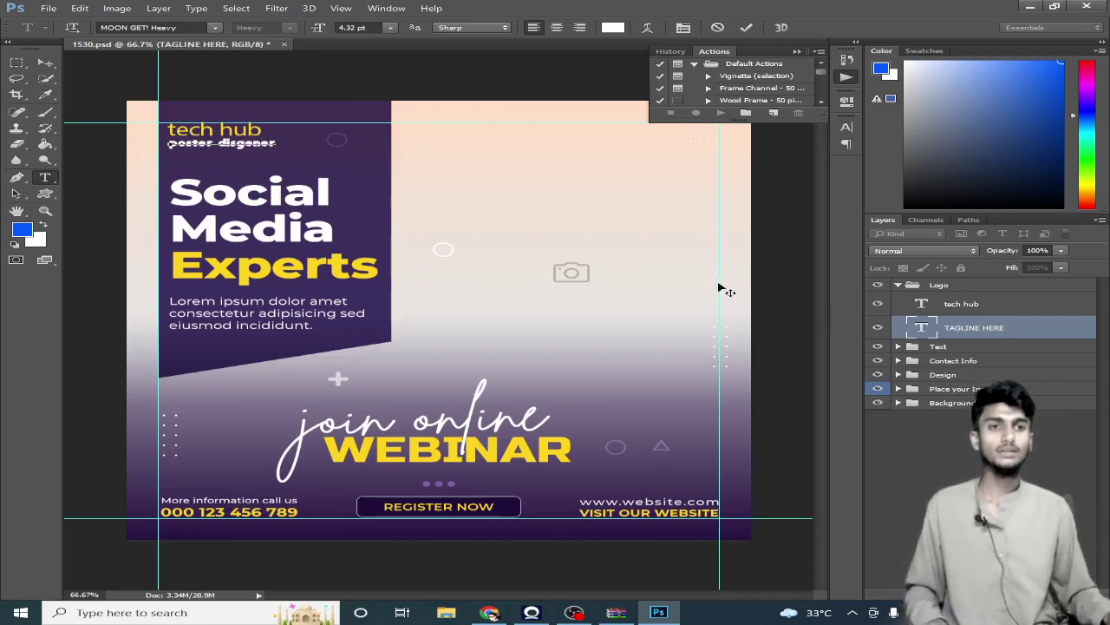
left_click(746, 27)
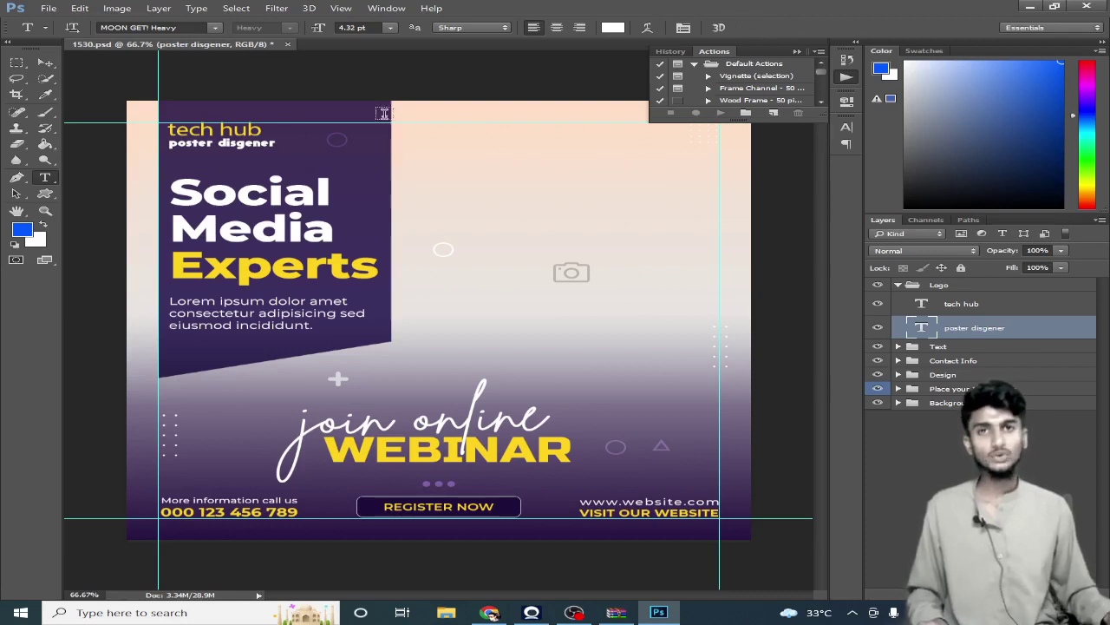
left_click(920, 82)
left_click_drag(920, 82, 905, 63)
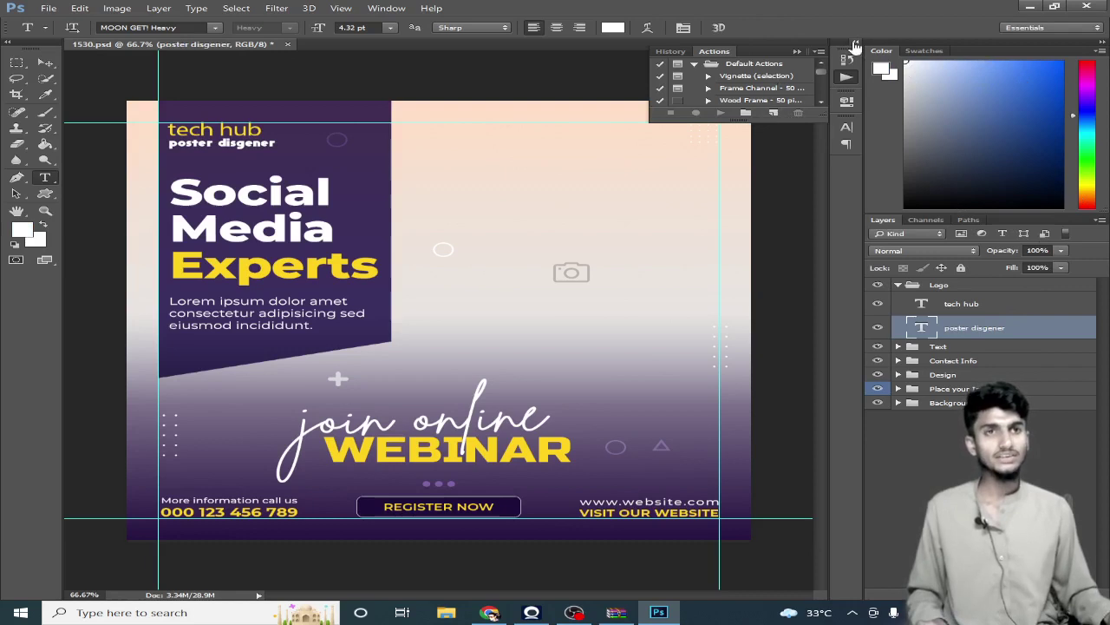
left_click_drag(246, 146, 157, 140)
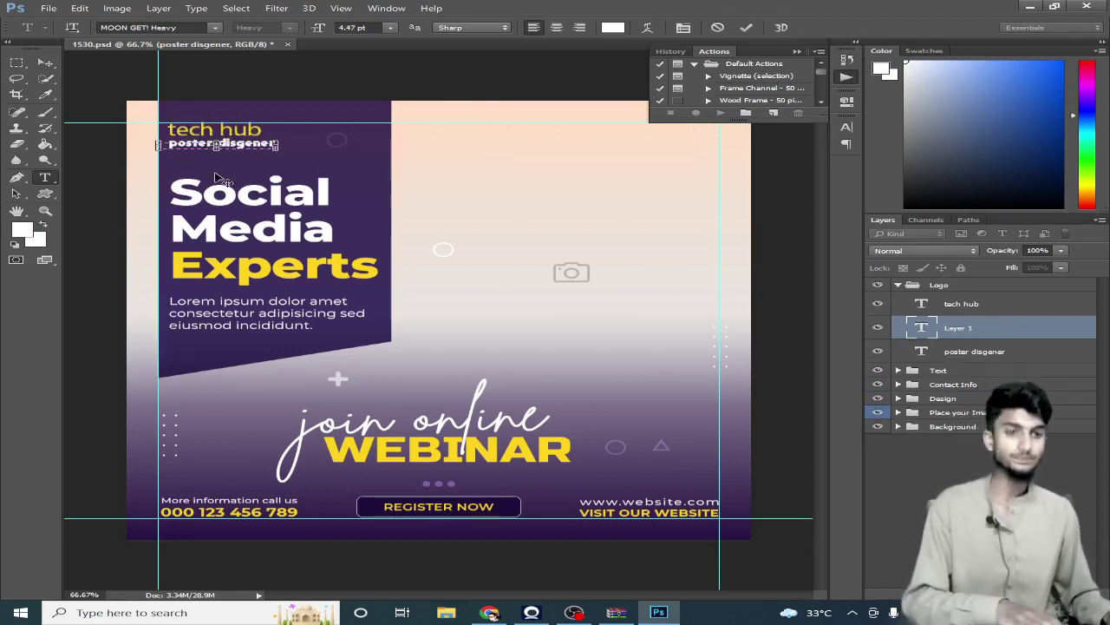
left_click(952, 332)
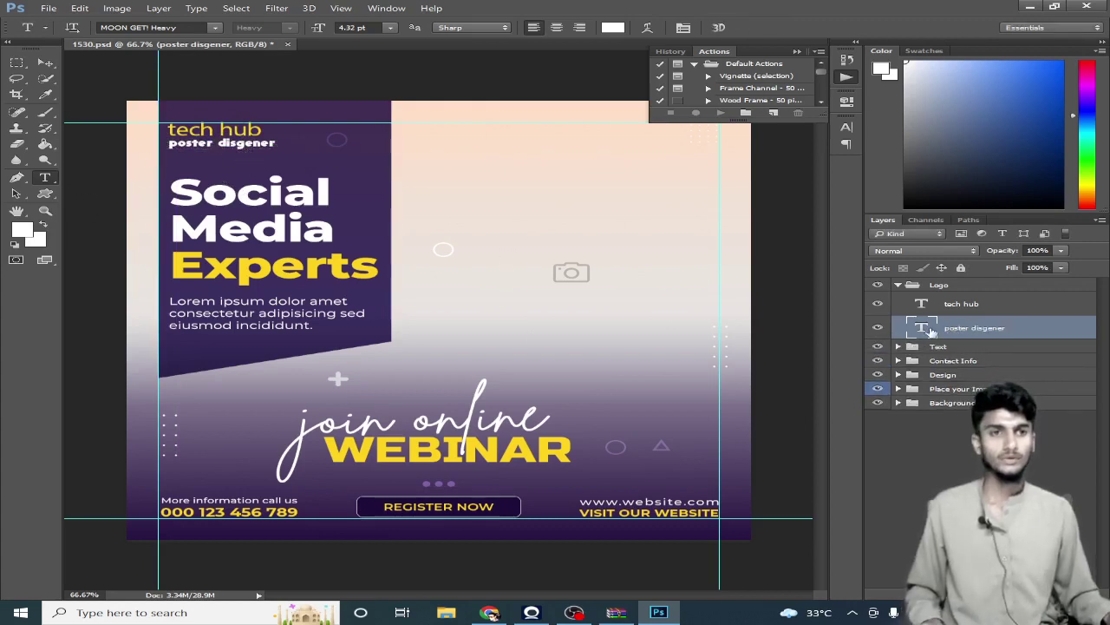
Step: Recolour the "poster disgener" tagline text to bright blue #0256ff
double_click(921, 327)
left_click_drag(977, 103, 1084, 58)
left_click(748, 28)
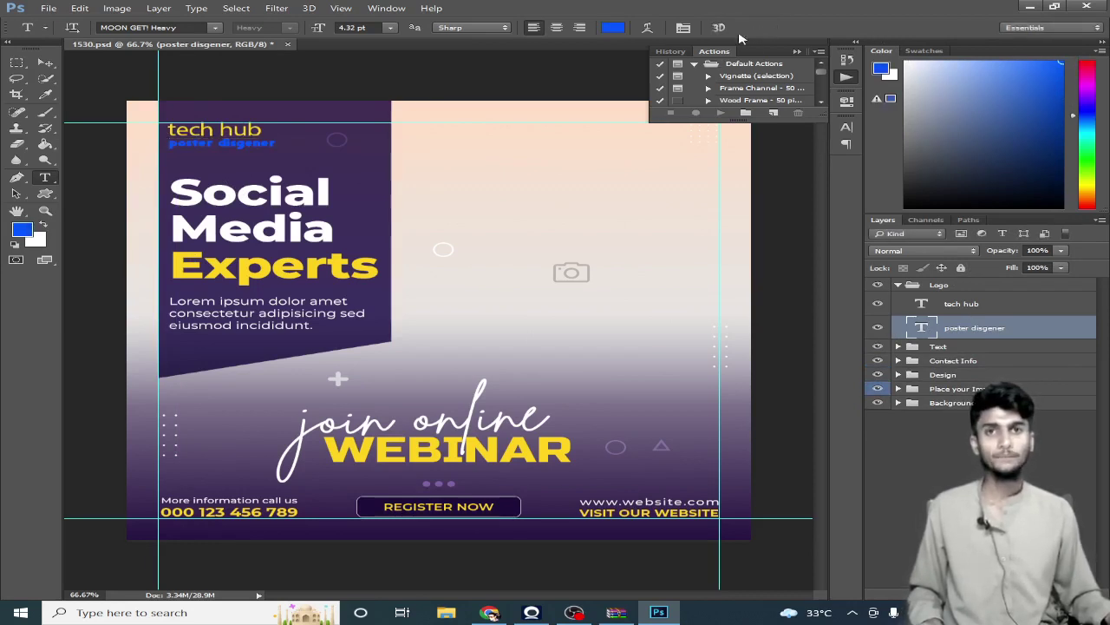
Step: Set the text colour of the "poster disgener" tagline to yellow #eaff02
left_click(1089, 169)
left_click(1089, 181)
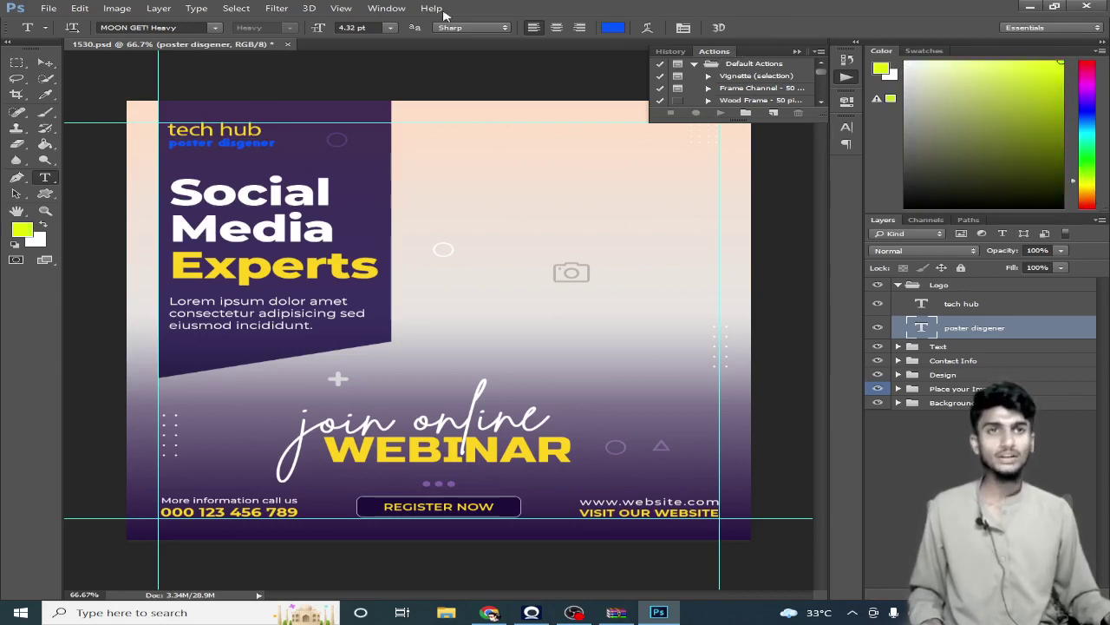
left_click(613, 28)
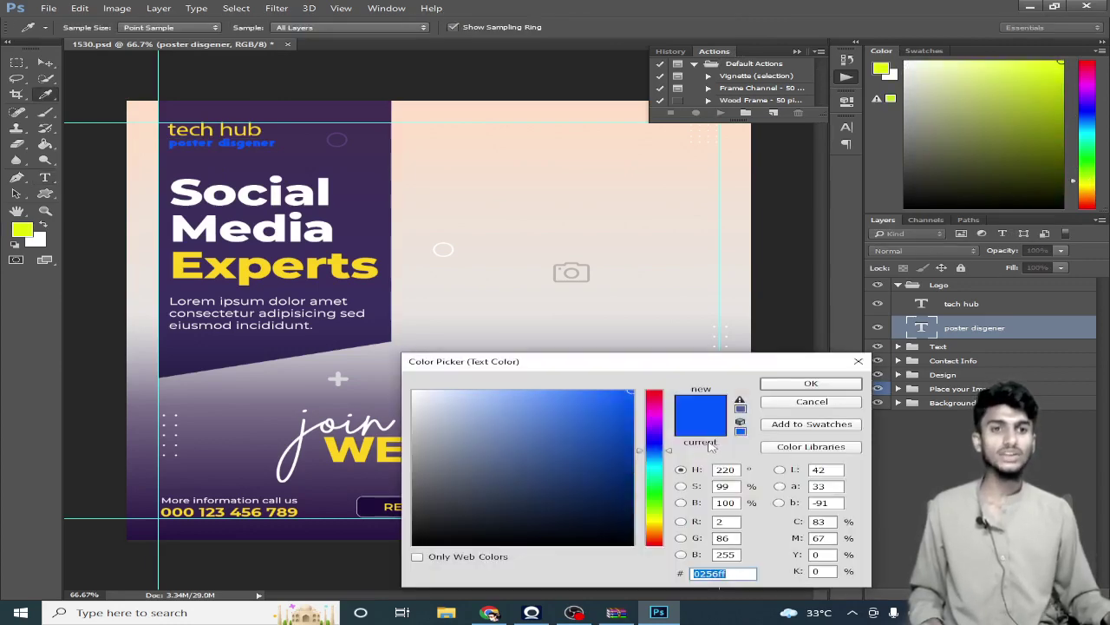
left_click(656, 430)
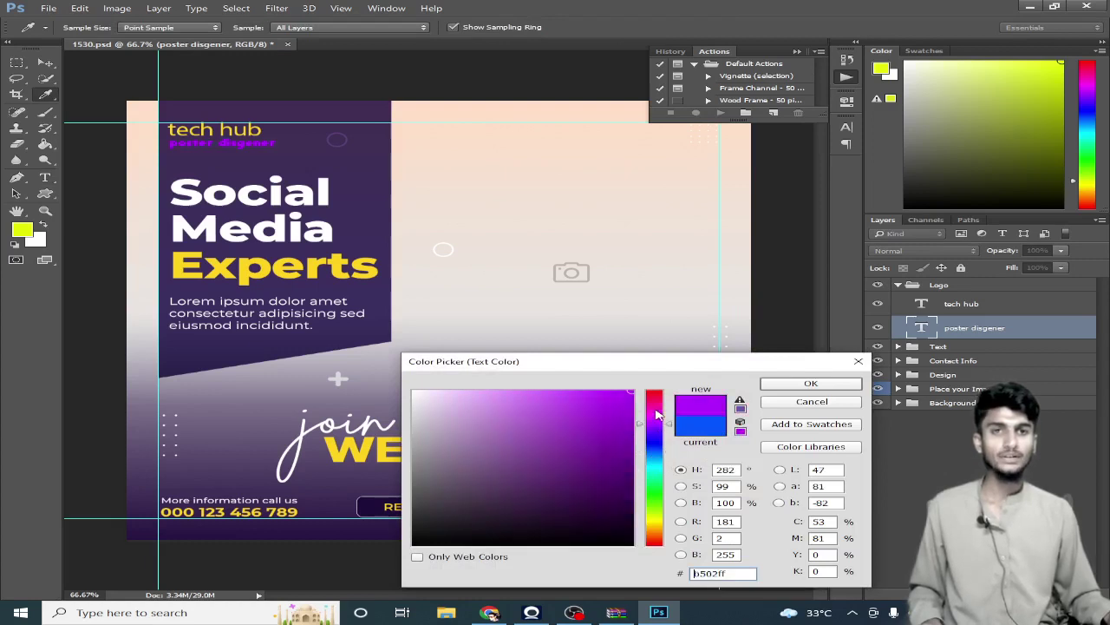
left_click(656, 410)
mouse_move(665, 508)
left_mouse_down()
mouse_move(657, 532)
mouse_move(657, 508)
mouse_move(658, 521)
left_mouse_up()
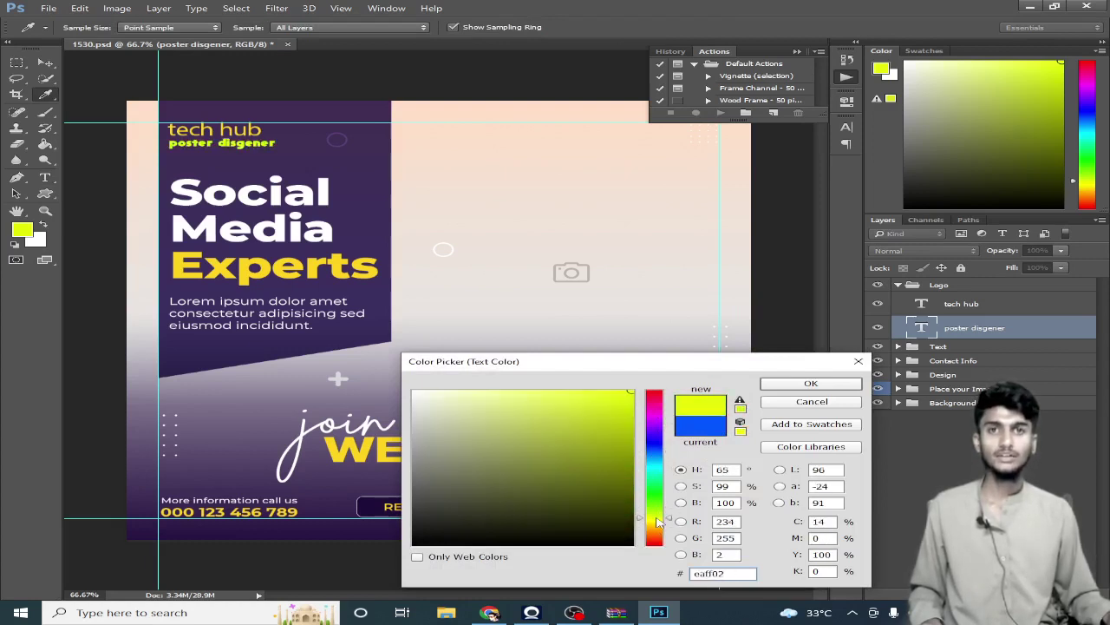
left_click(810, 383)
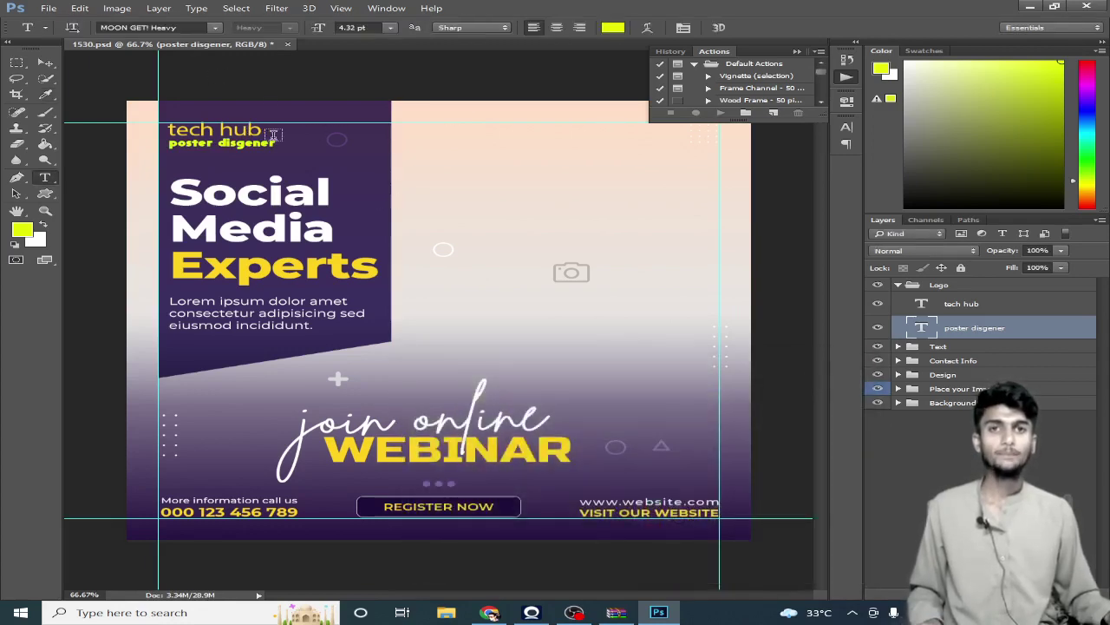
left_click_drag(276, 136, 170, 124)
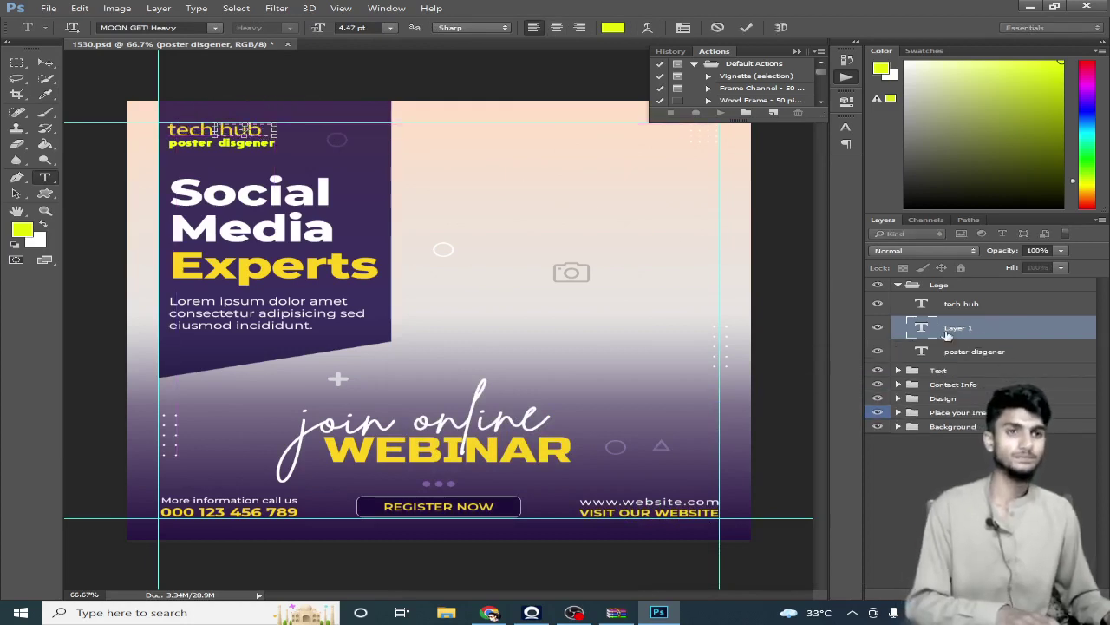
left_click(1088, 351)
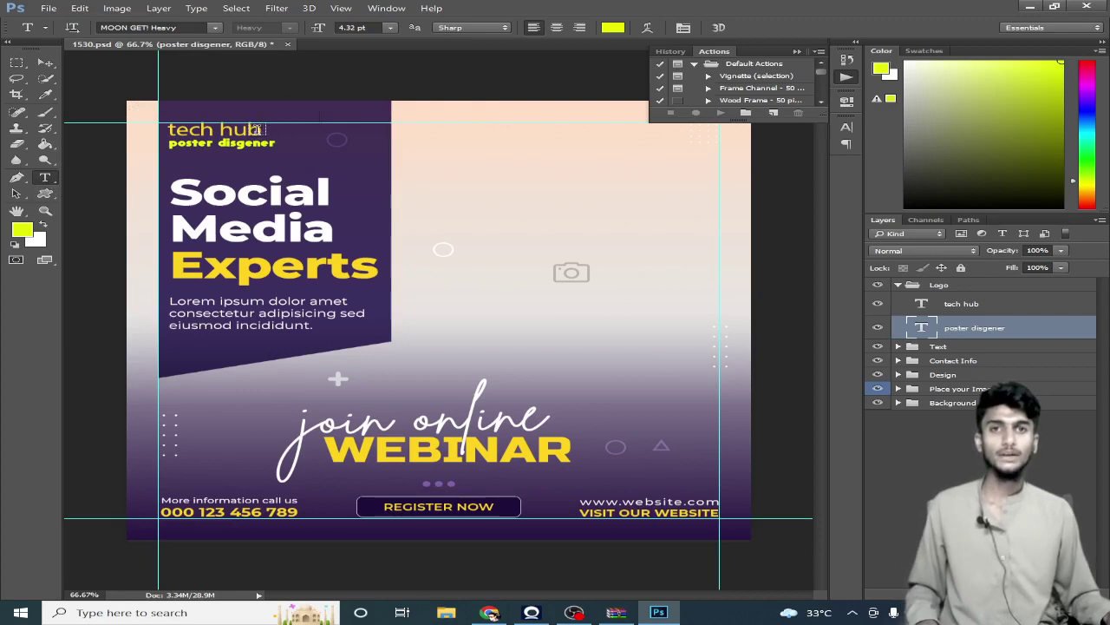
left_click_drag(252, 130, 196, 130)
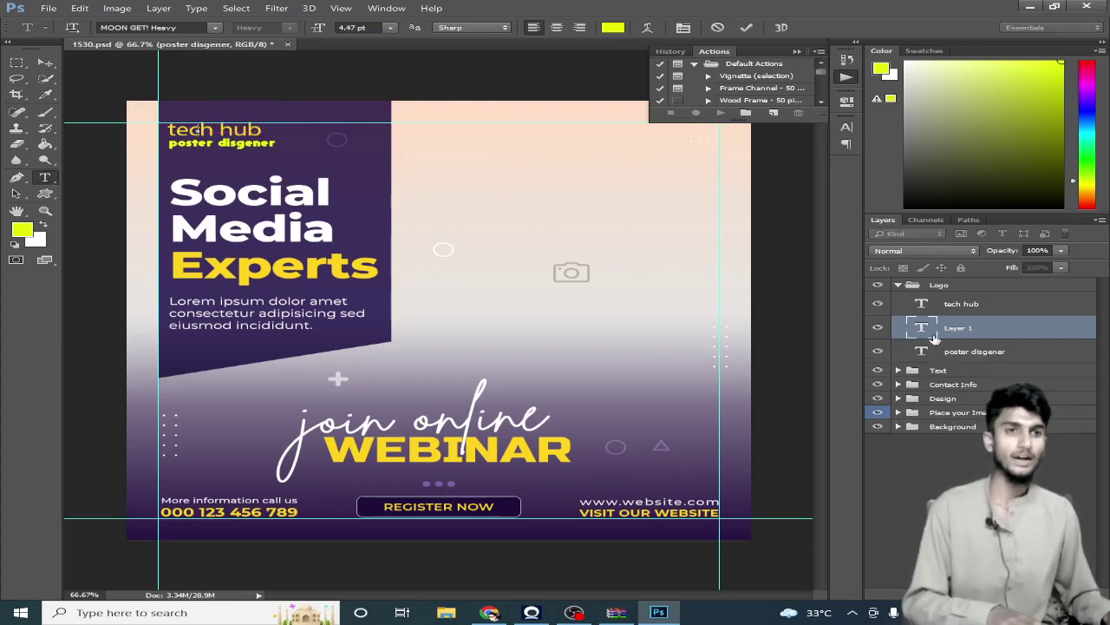
left_click(737, 191)
key("Escape")
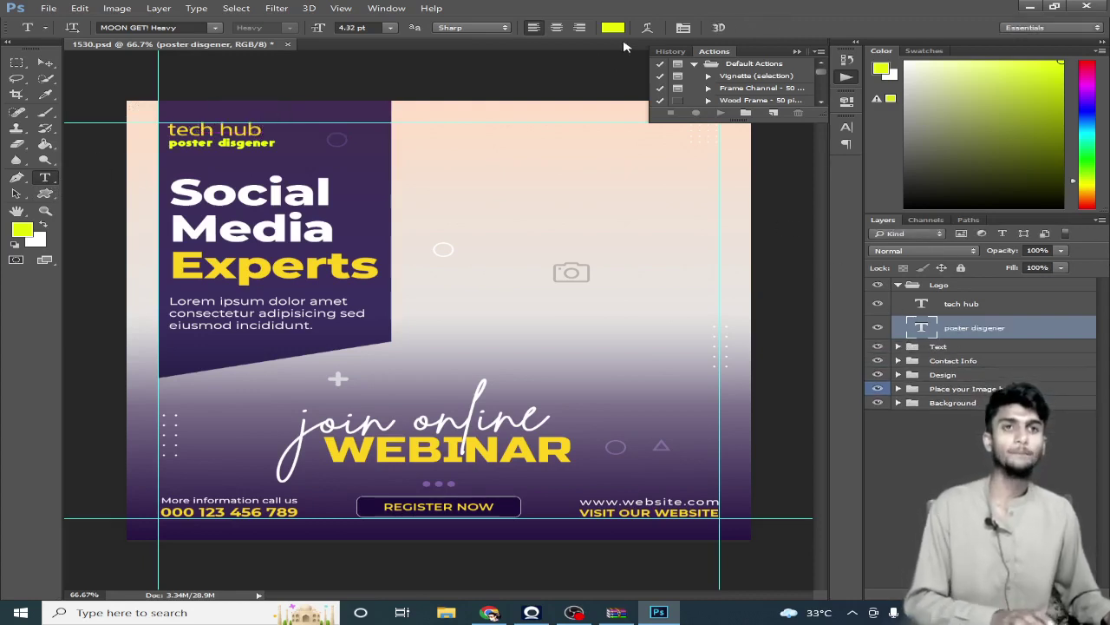
Step: Recolour the "tech hub" logo text to bright red #ff1800
double_click(920, 304)
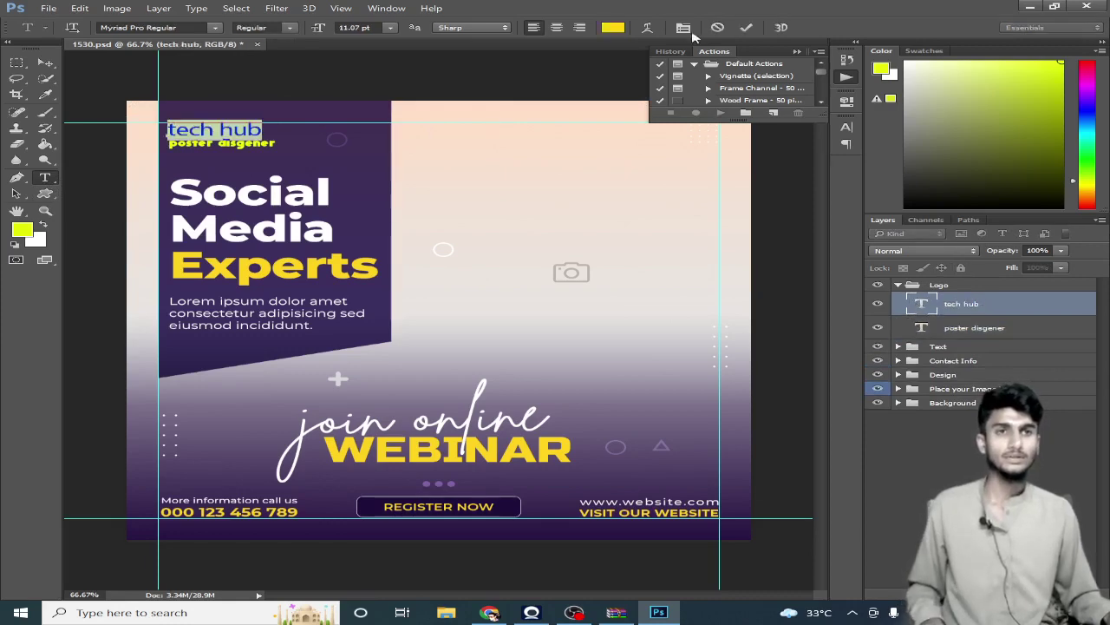
left_click(612, 28)
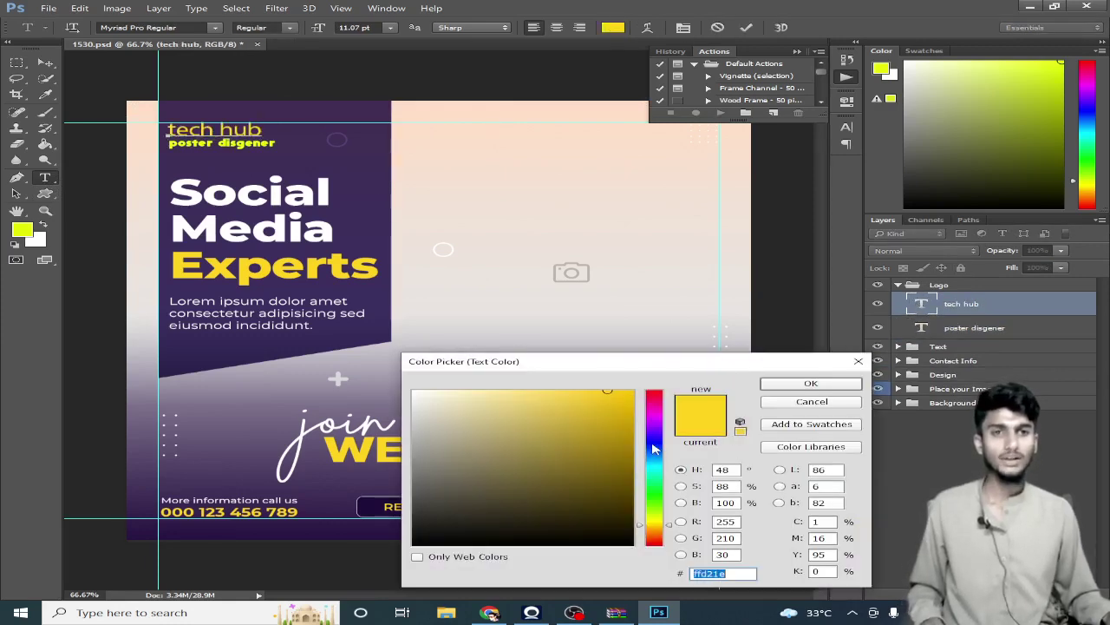
left_click_drag(654, 448, 548, 431)
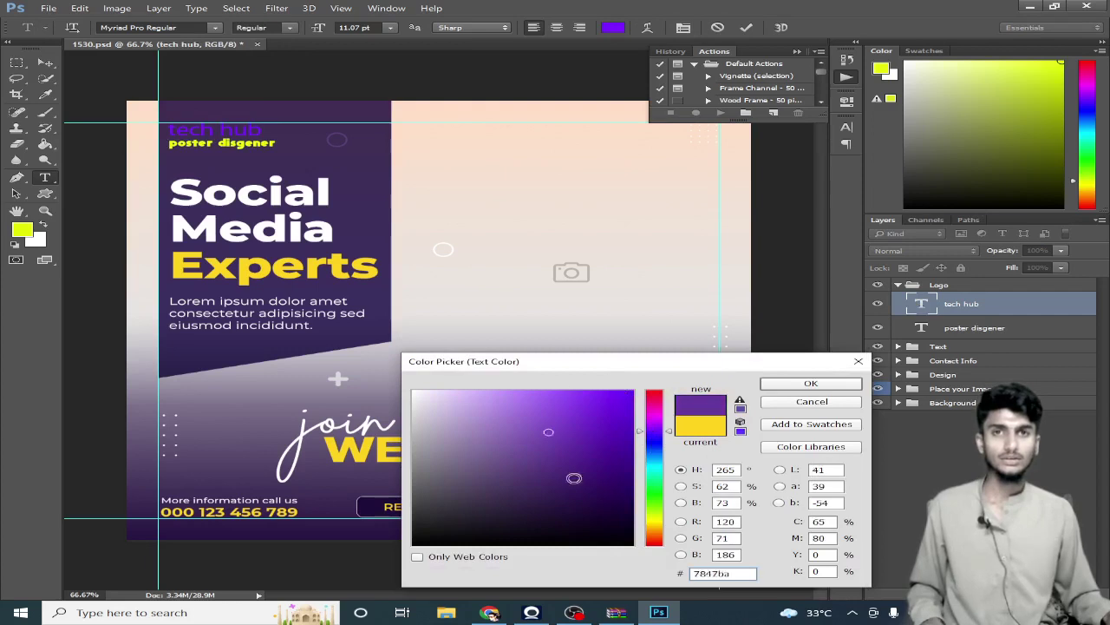
left_click_drag(573, 478, 526, 387)
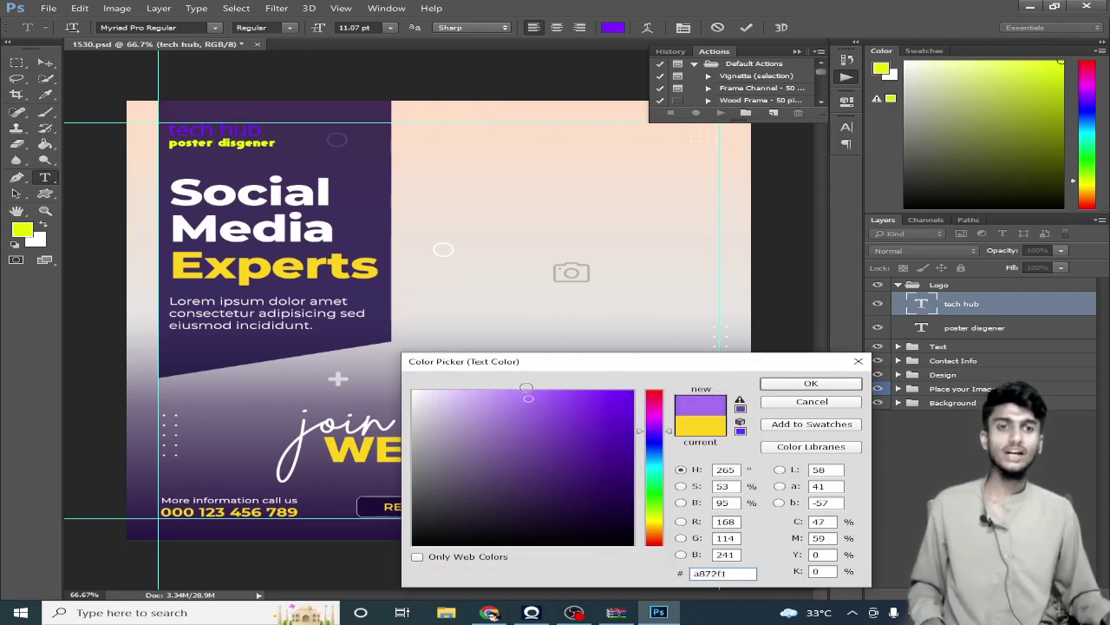
left_click(654, 543)
left_click(577, 418)
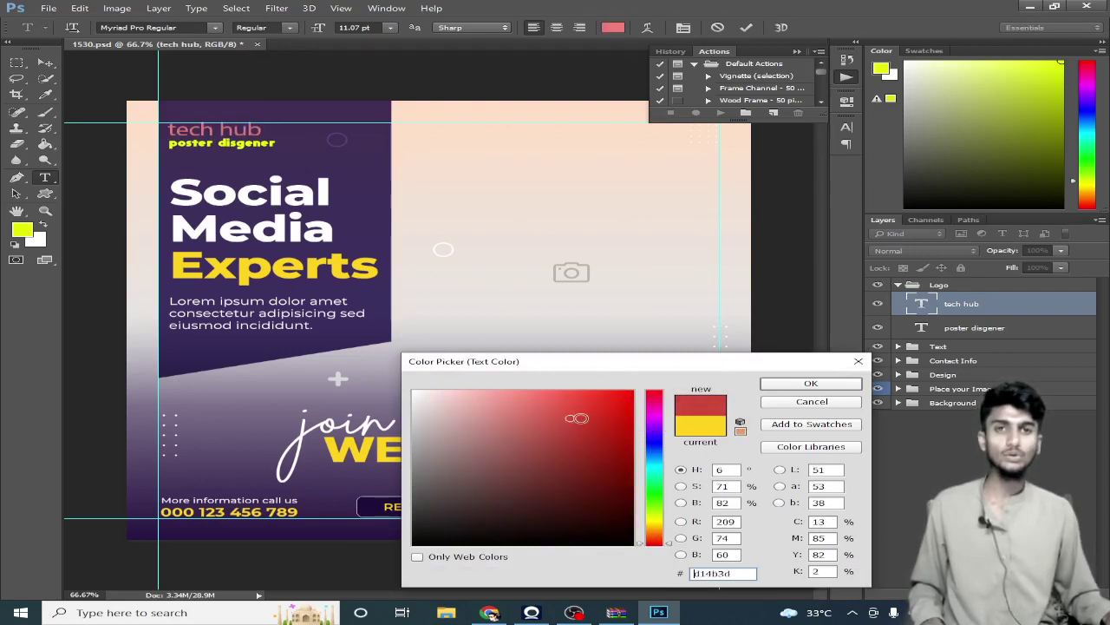
left_click_drag(577, 418, 634, 391)
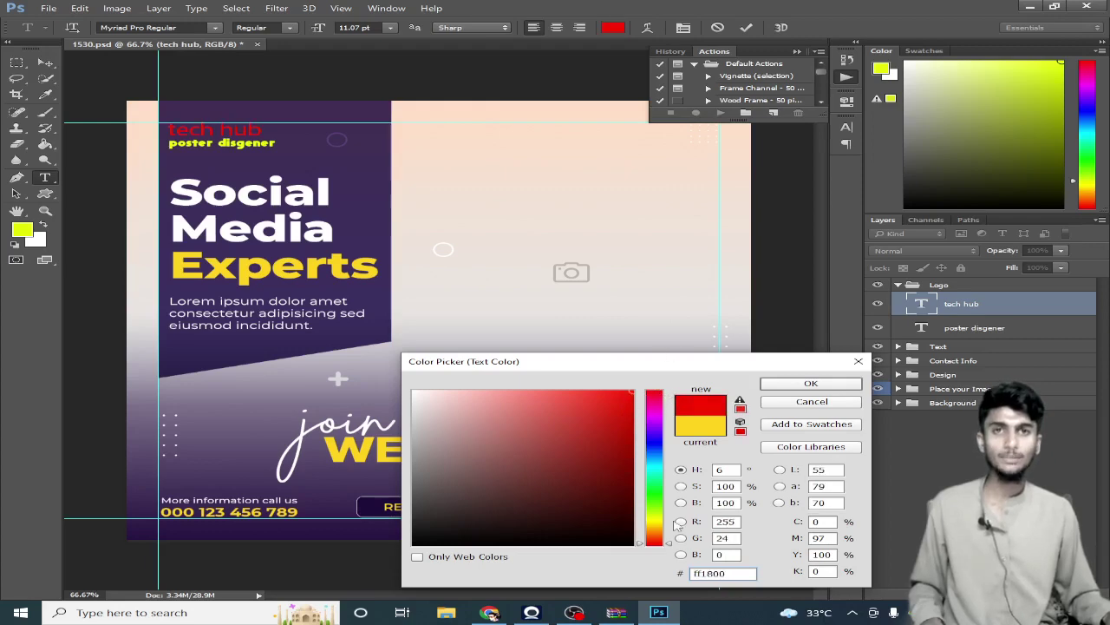
left_click(819, 385)
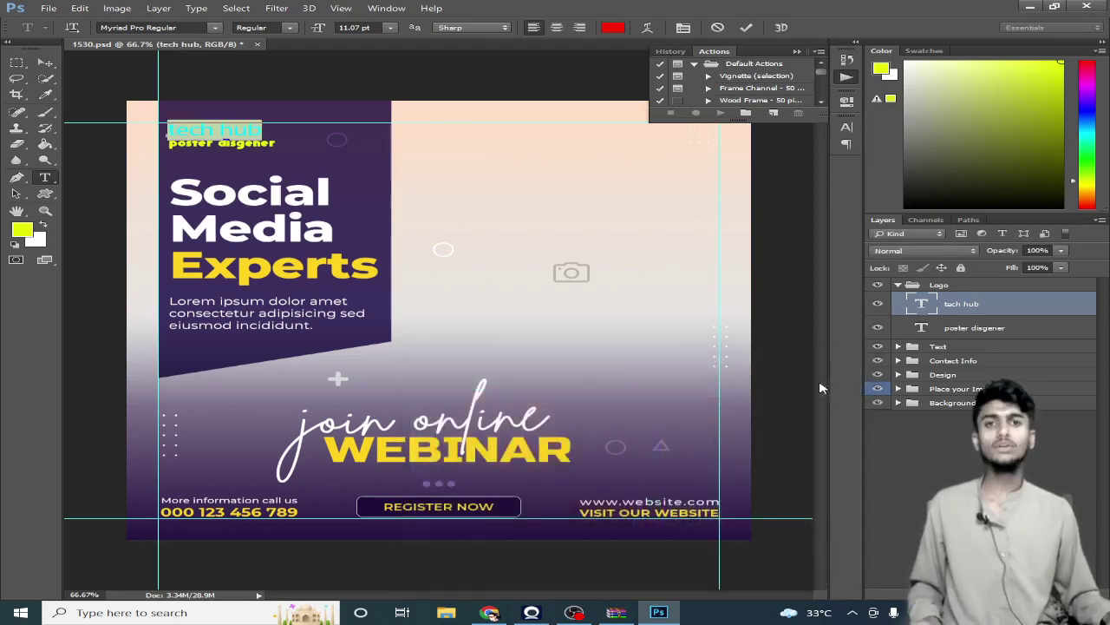
left_click(746, 26)
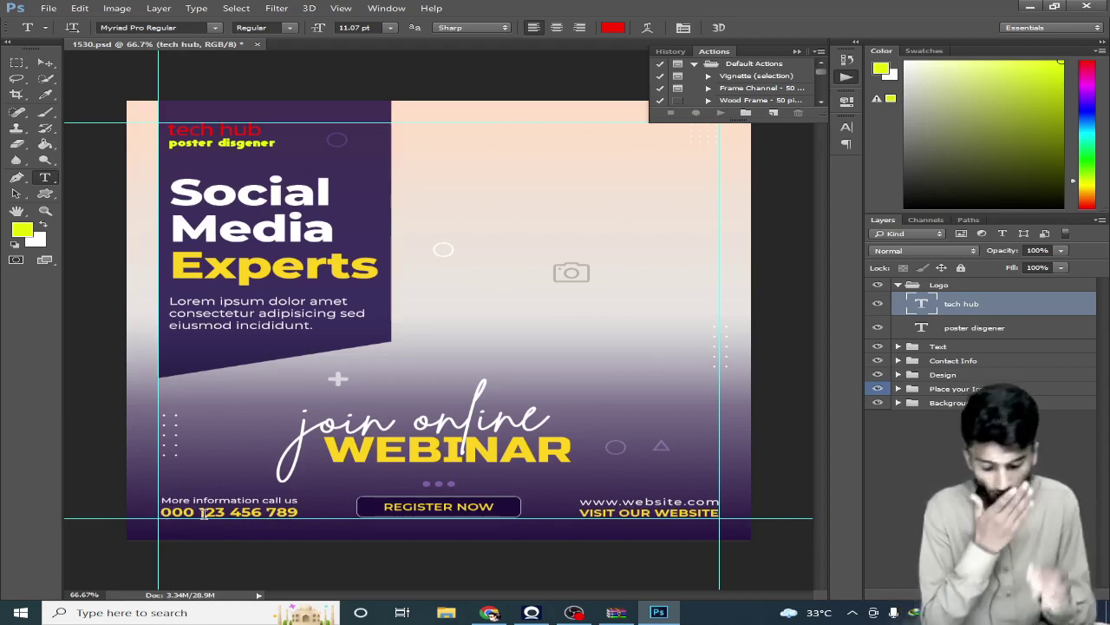
key("alt+F9")
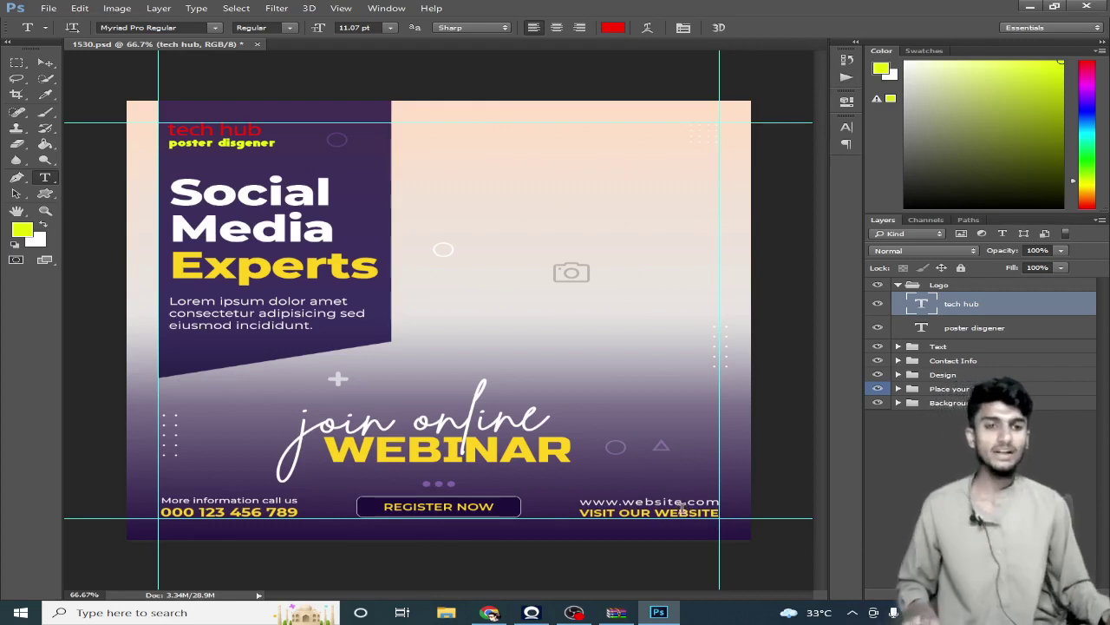
left_click_drag(683, 501, 636, 503)
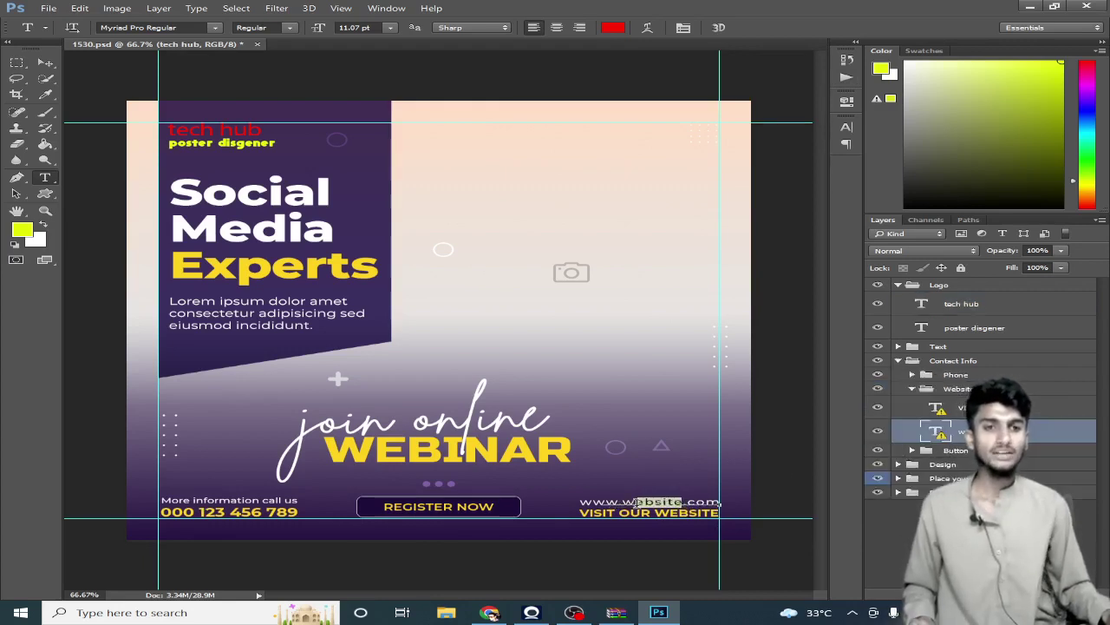
key("BackSpace")
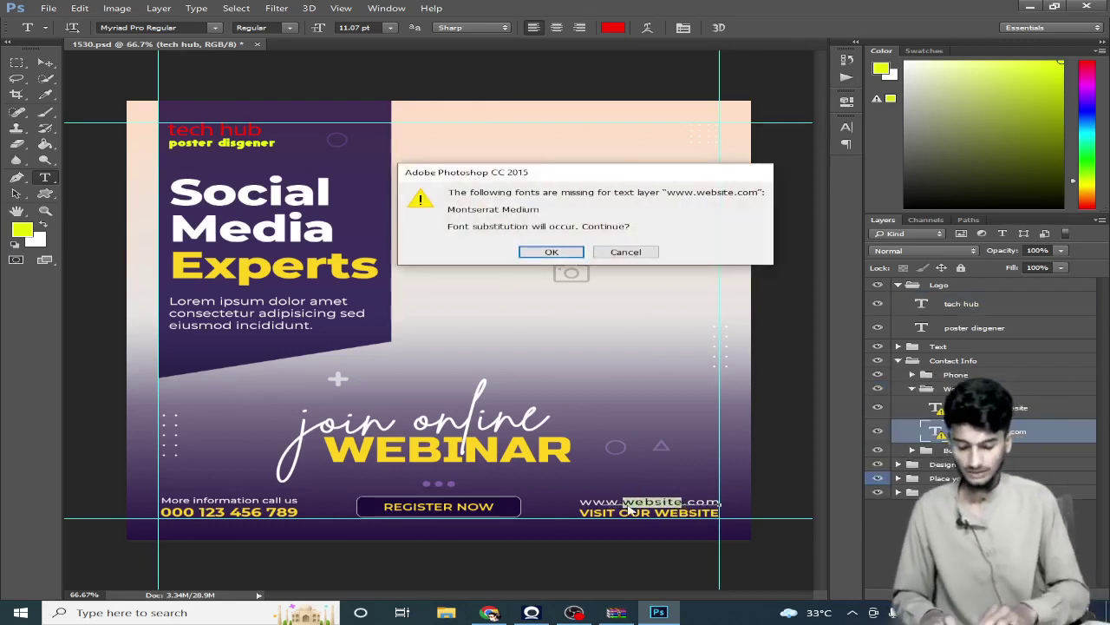
key("Return")
type("hub")
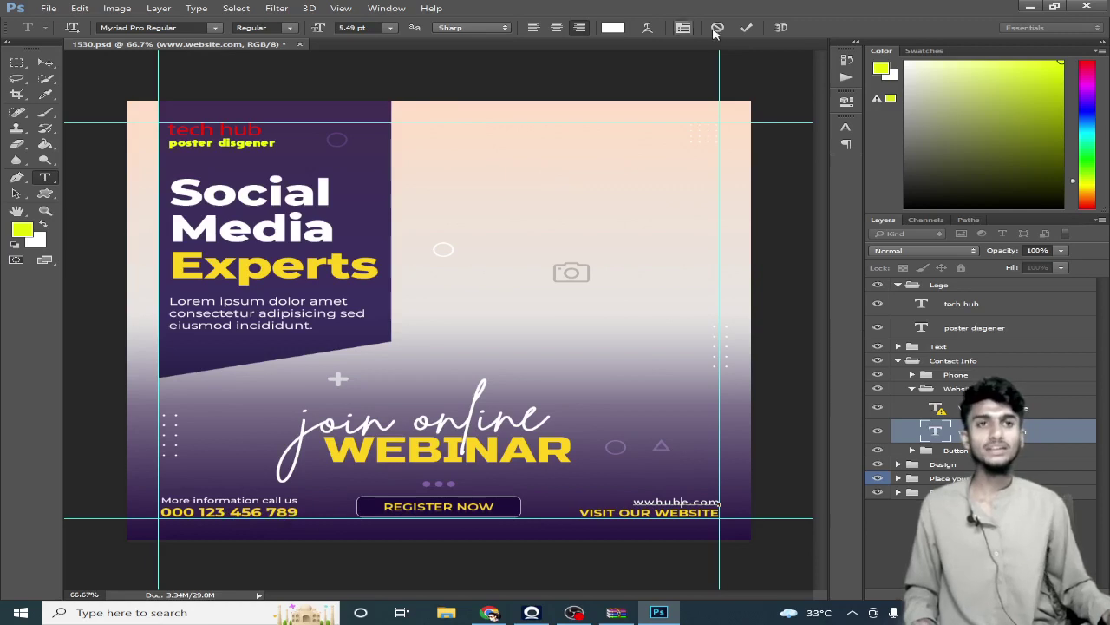
left_click(746, 29)
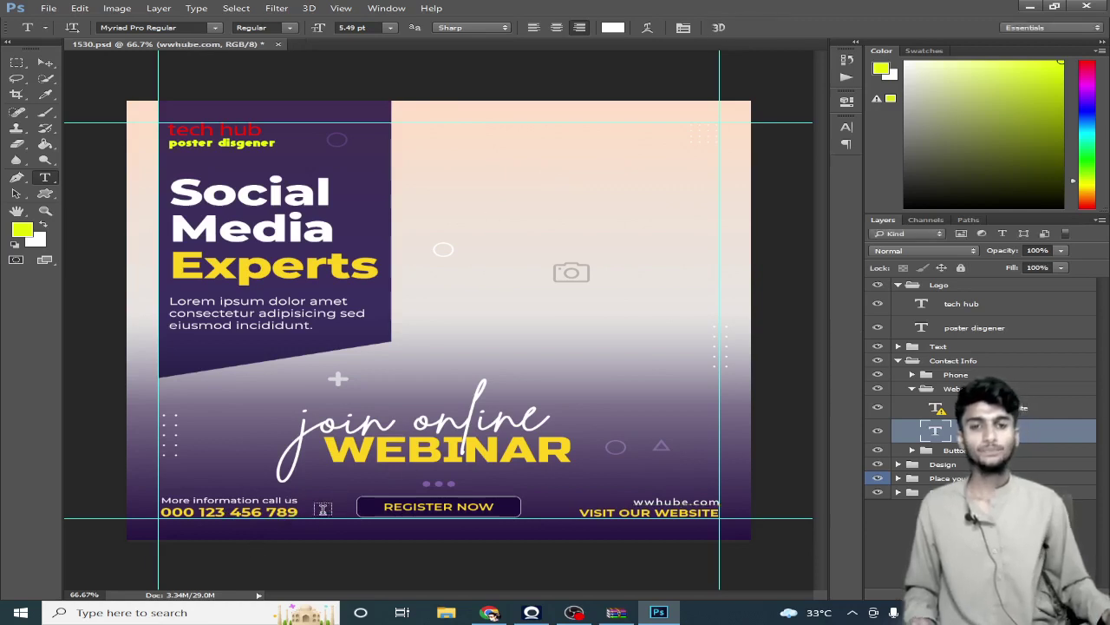
left_click(225, 512)
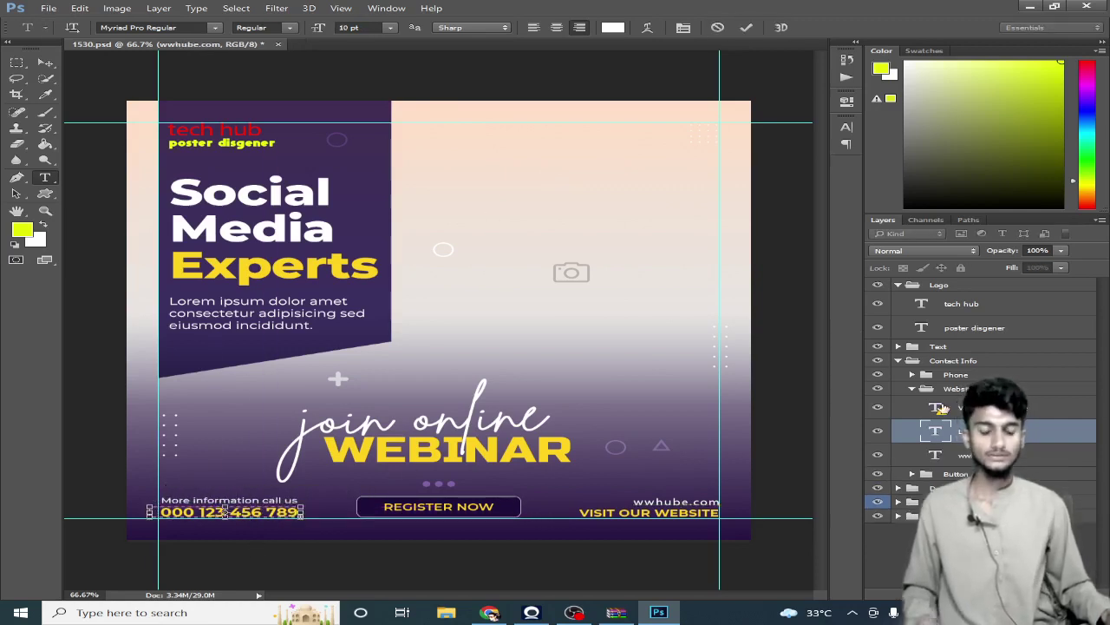
left_click(952, 432)
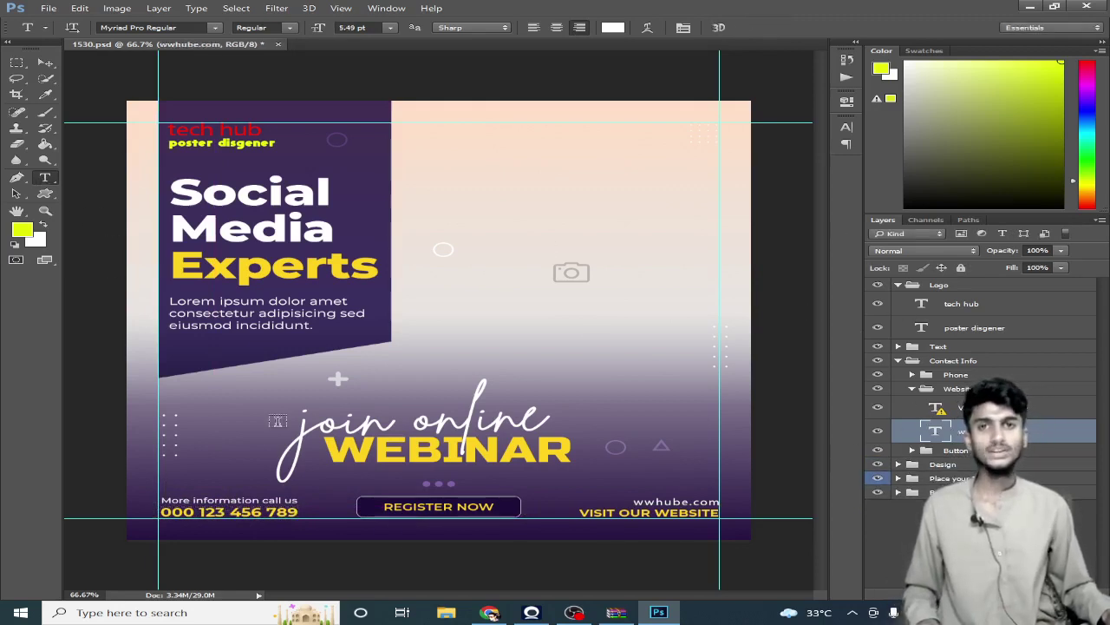
left_click_drag(295, 512, 160, 511)
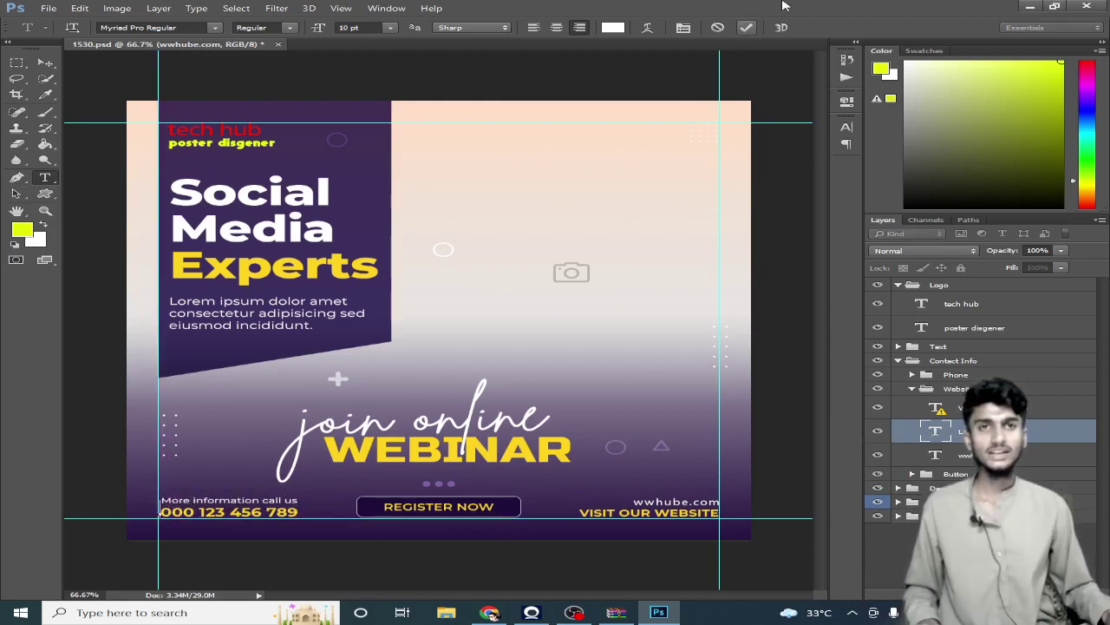
left_click(746, 27)
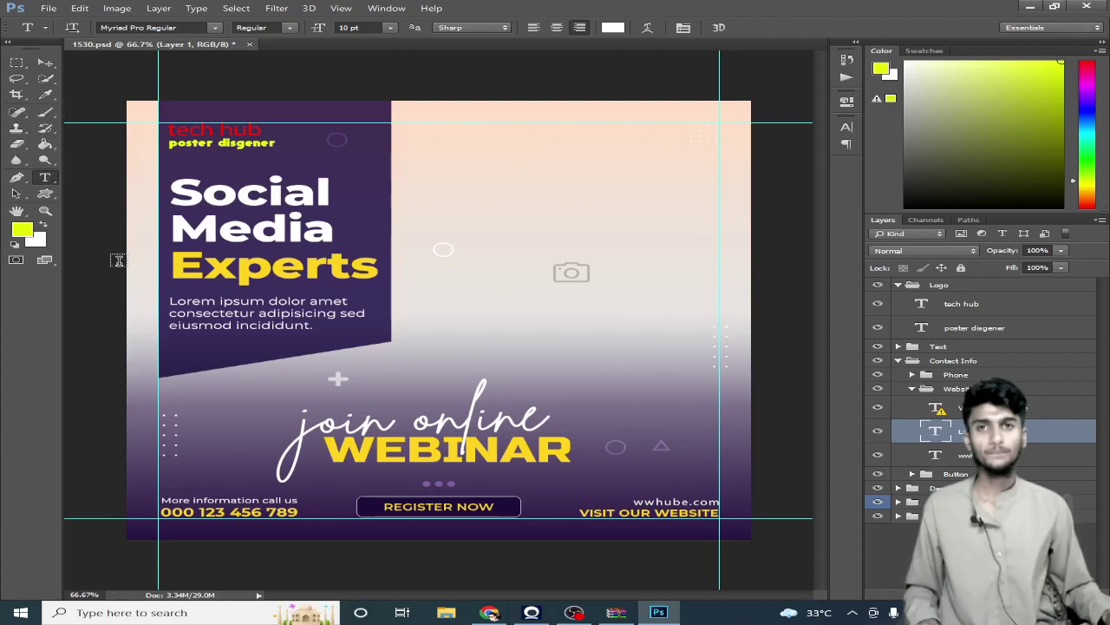
left_click_drag(274, 512, 198, 512)
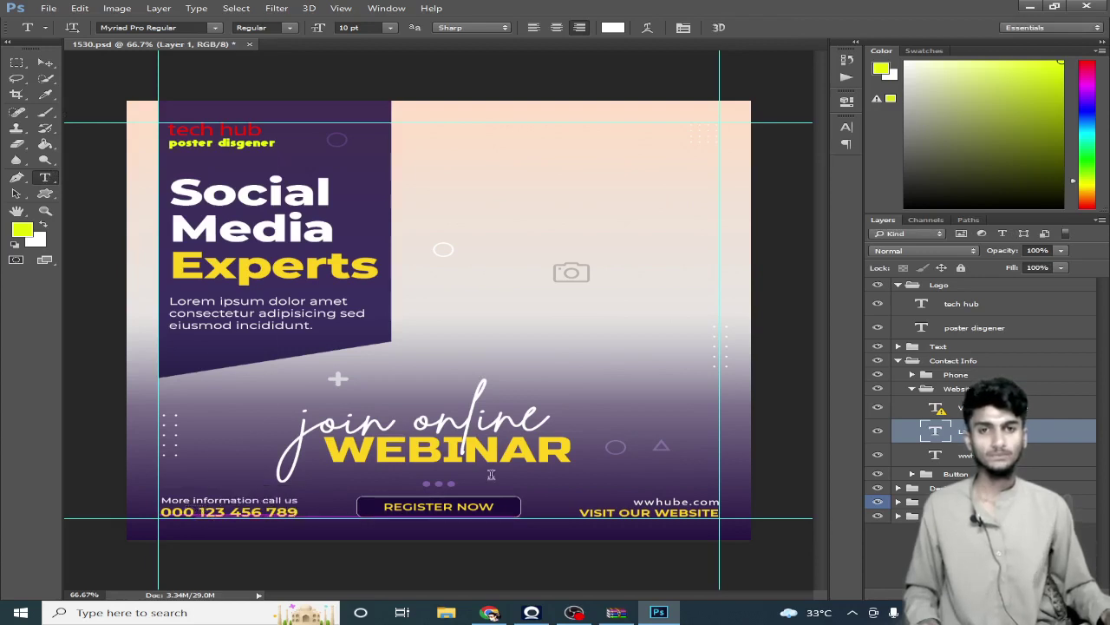
key("Escape")
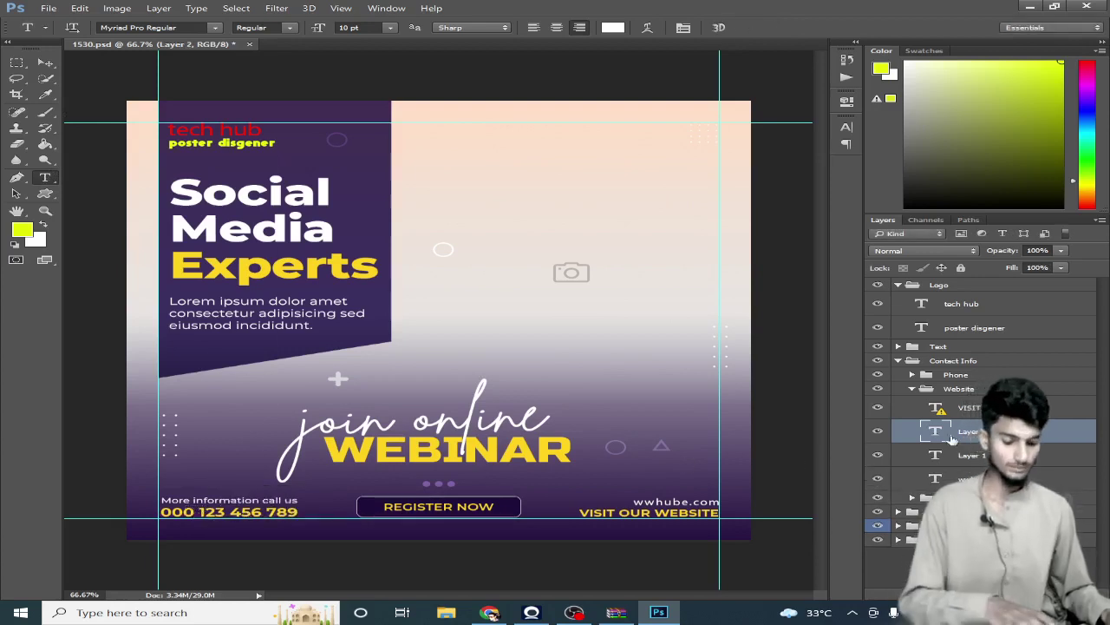
key("alt+F9")
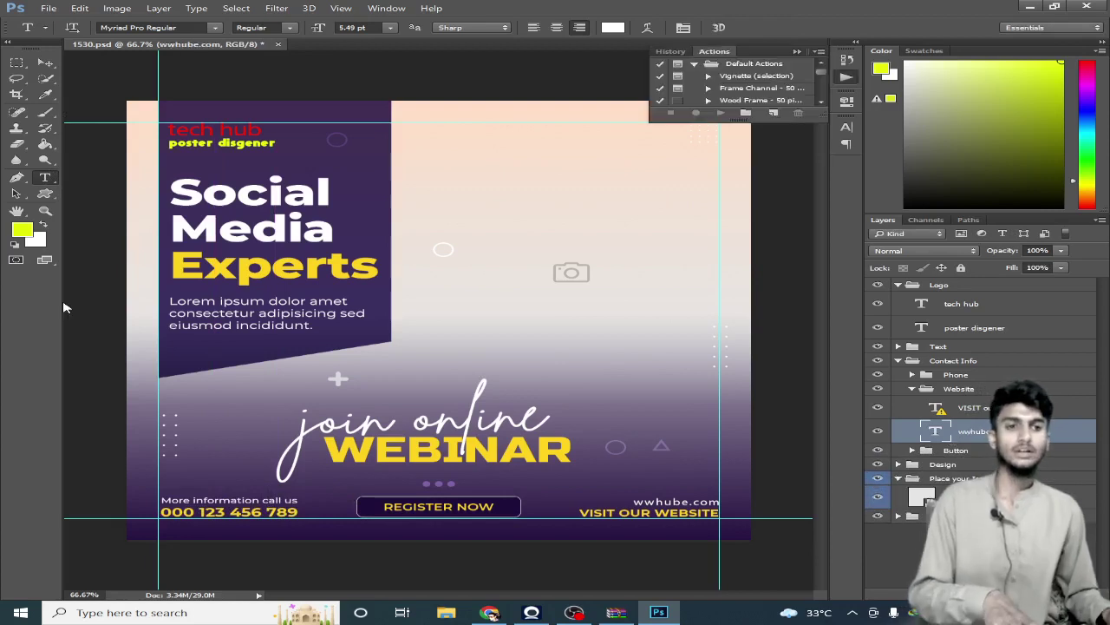
Step: Open the placeholder smart object in the image placement group and select its "Delete this Layer" layer
double_click(918, 497)
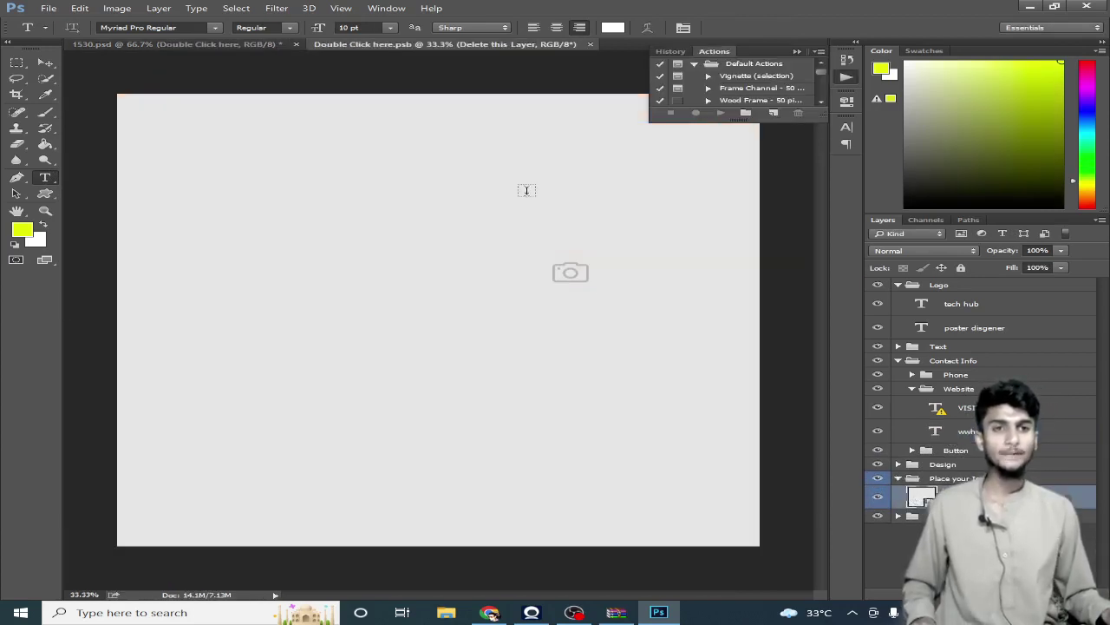
left_click(561, 278)
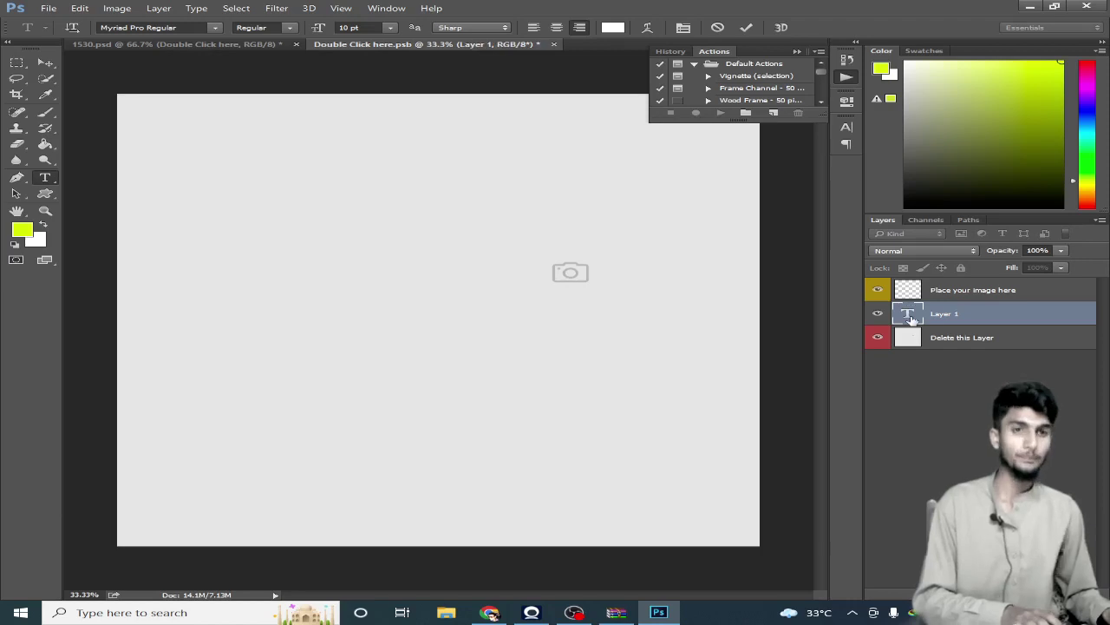
left_click(910, 337)
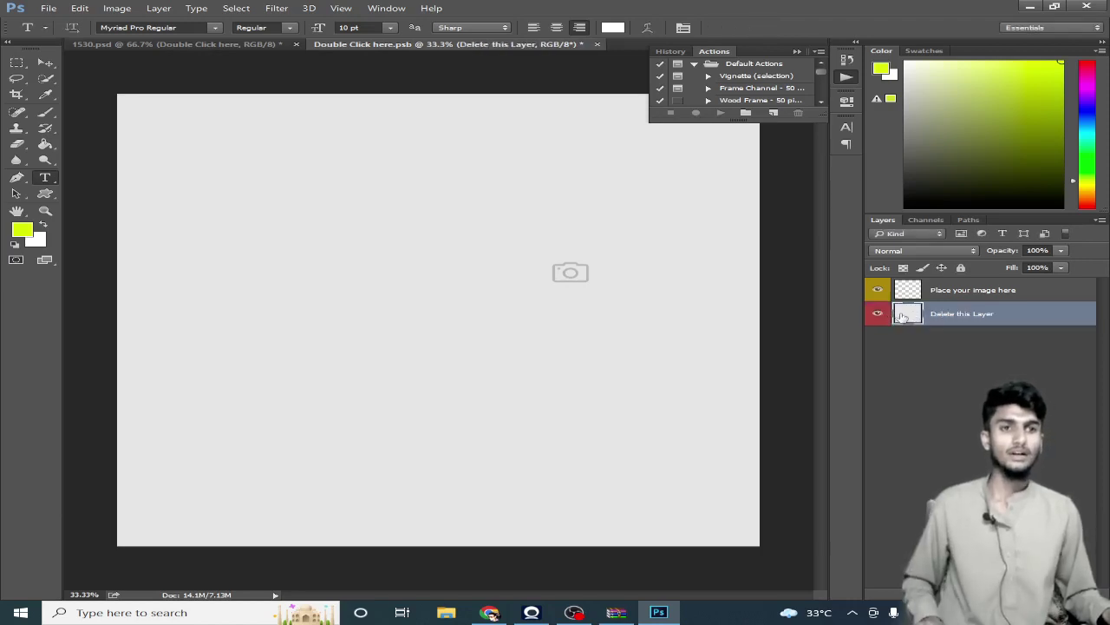
double_click(902, 318)
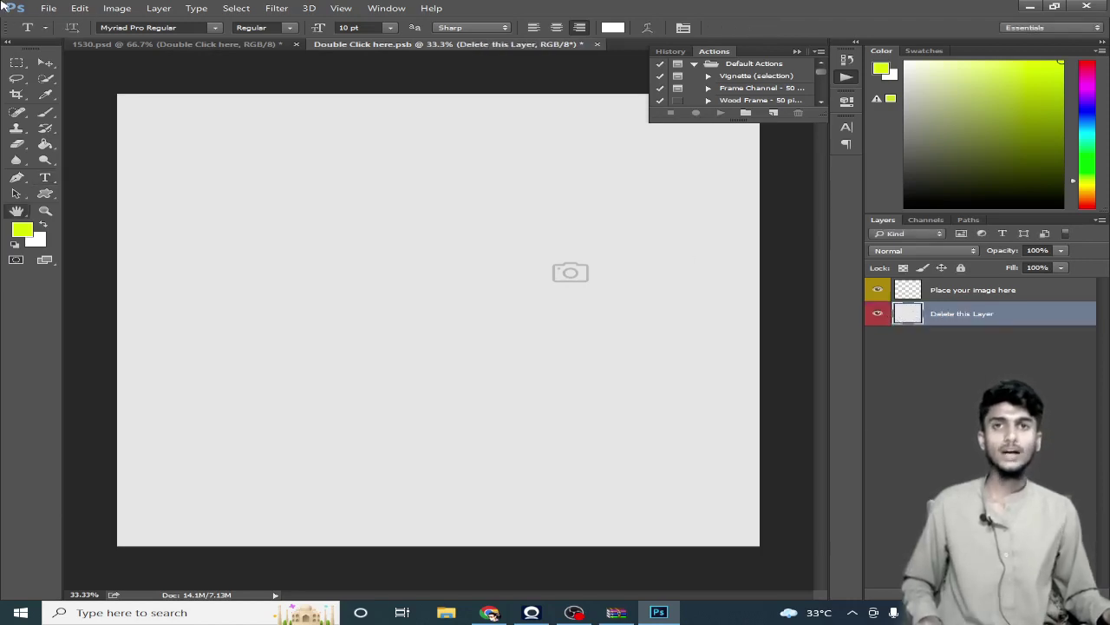
left_click(49, 8)
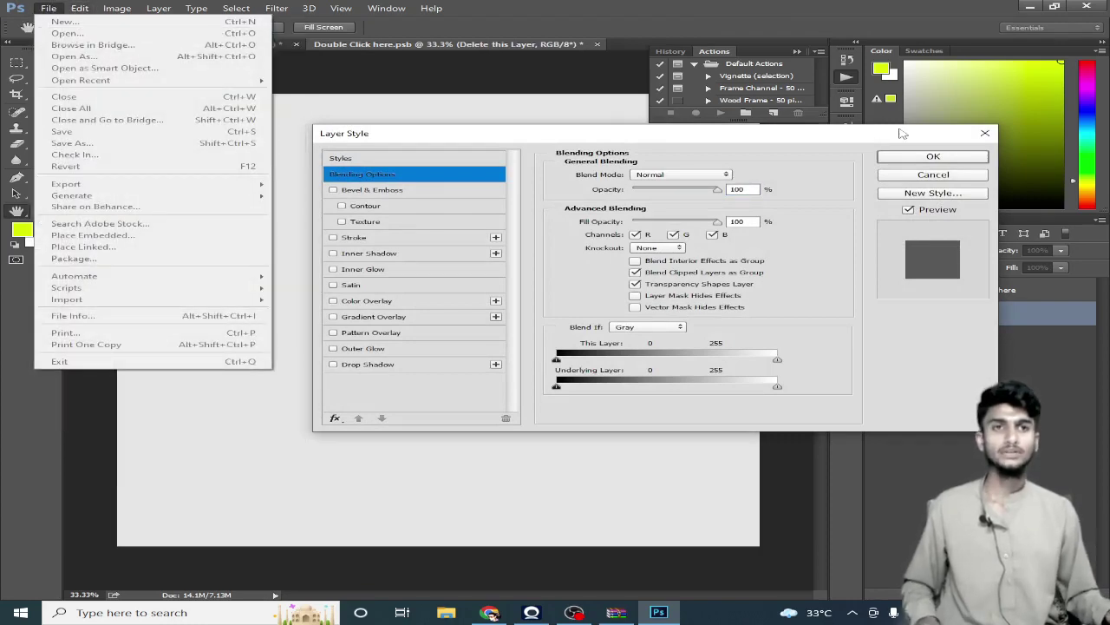
left_click(922, 158)
Step: Open the channels4_profile image from the Downloads folder
left_click(49, 8)
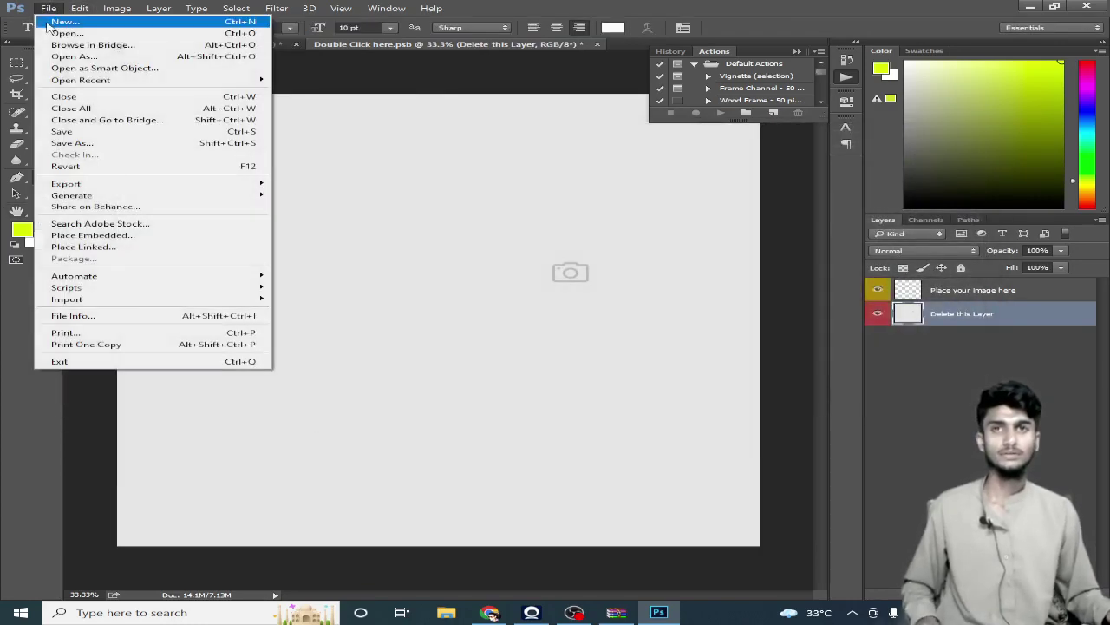
left_click(50, 33)
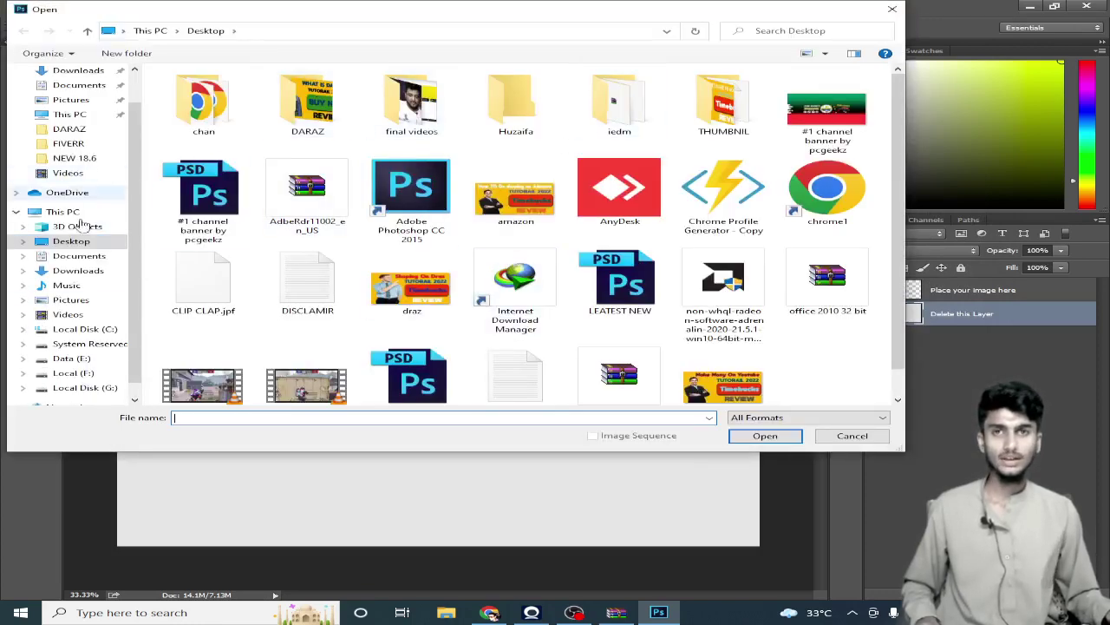
left_click(67, 271)
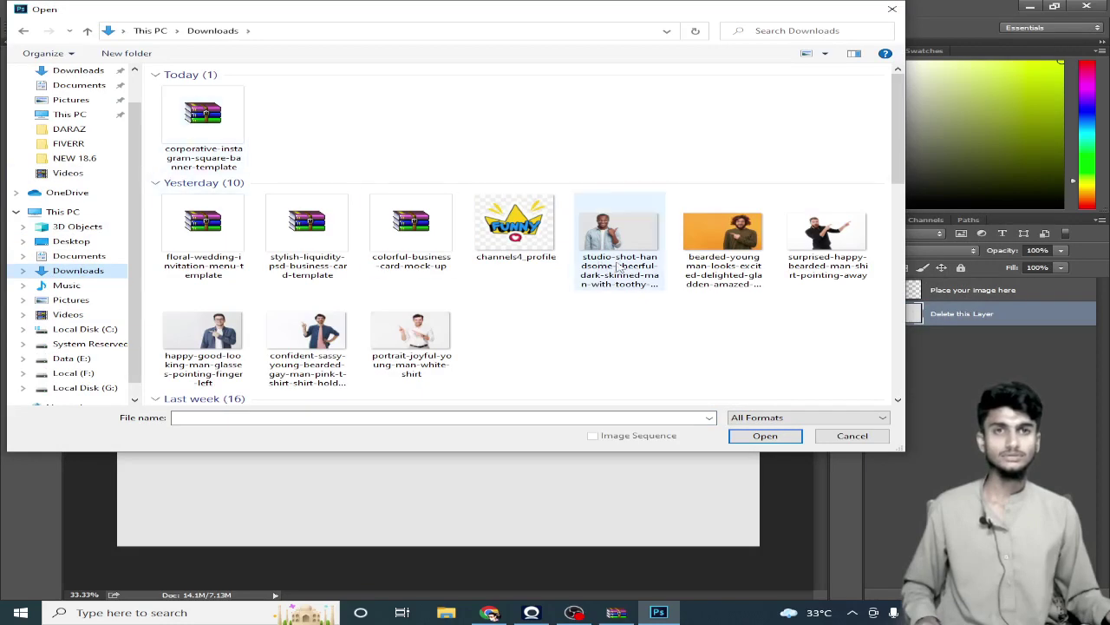
scroll(501, 276, "down", 5)
scroll(501, 276, "down", 3)
scroll(546, 280, "up", 15)
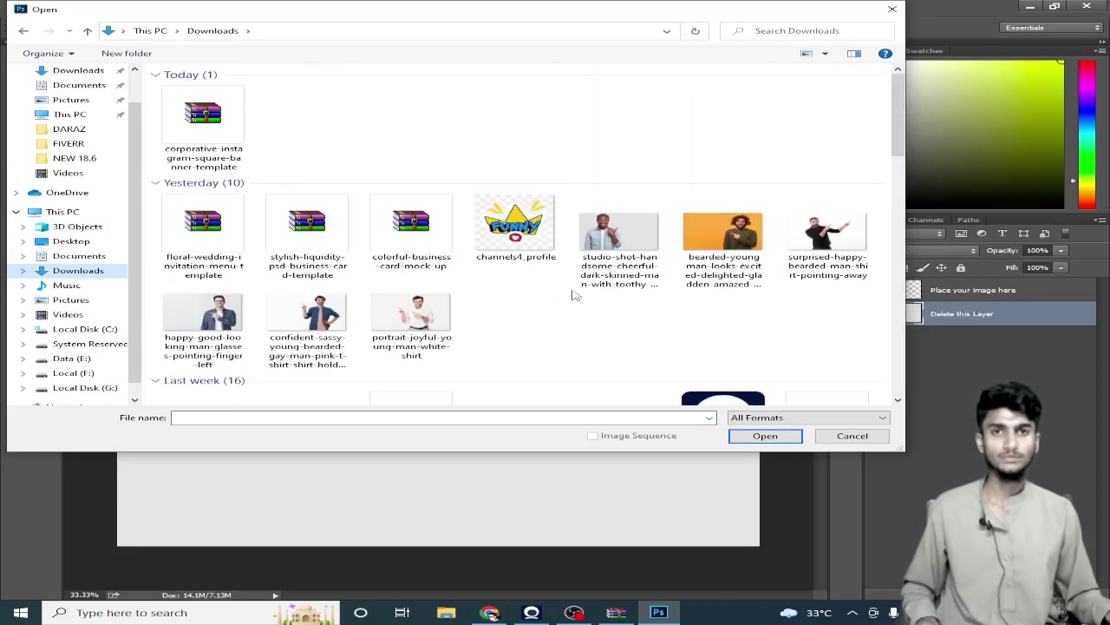
scroll(637, 336, "down", 5)
scroll(638, 336, "up", 10)
left_click(516, 228)
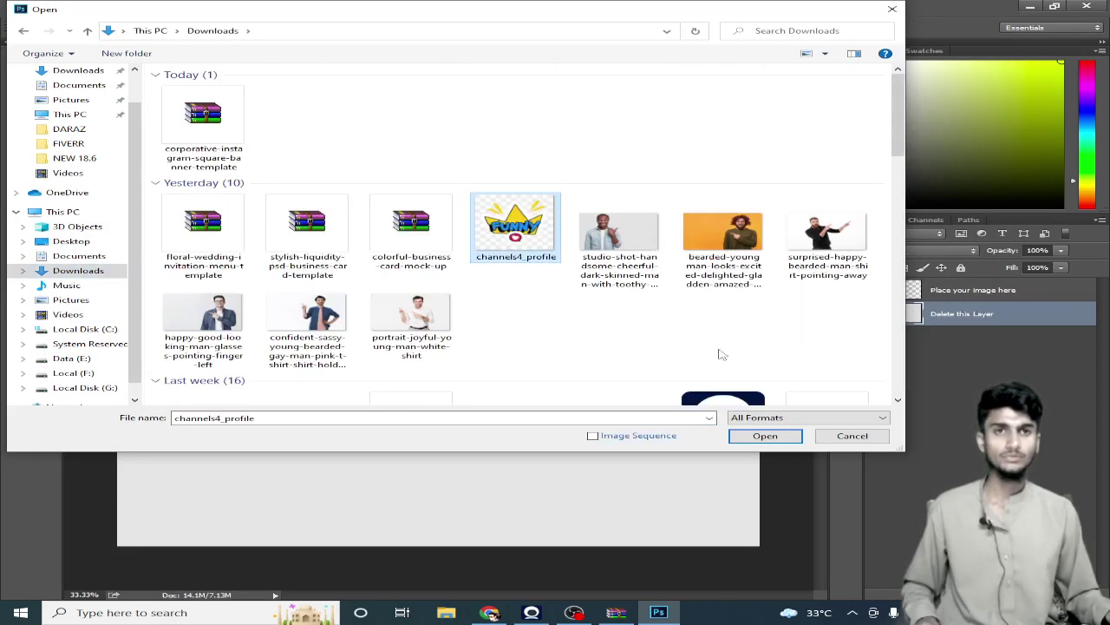
left_click(765, 436)
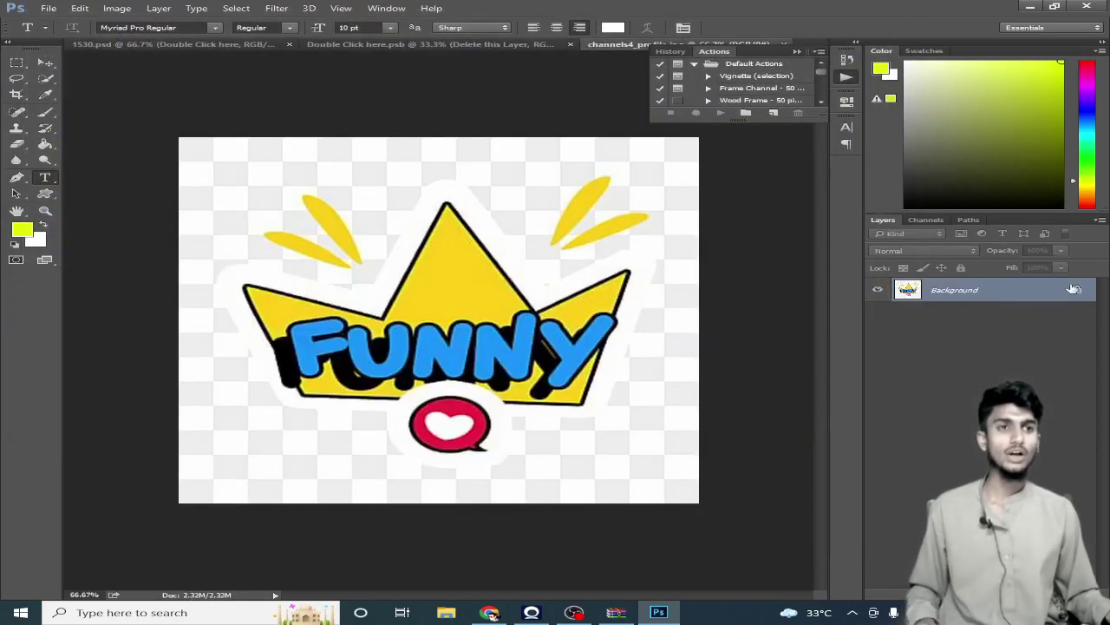
Step: Unlock the crown image's Background layer and copy it into the 1530.psd poster with the Move tool
left_click(1075, 292)
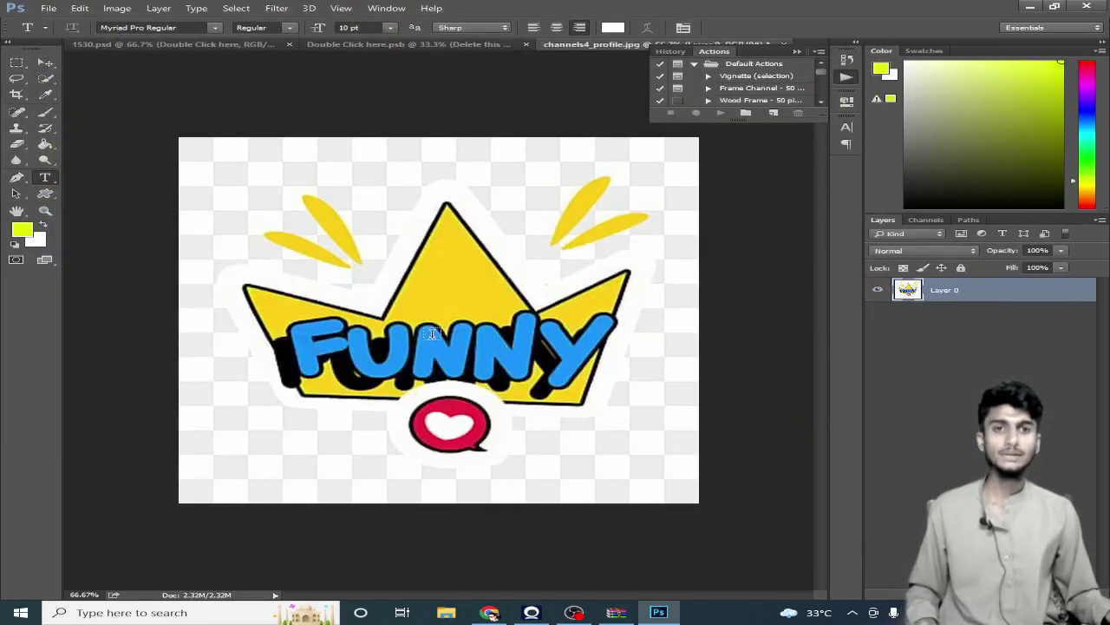
left_click(45, 63)
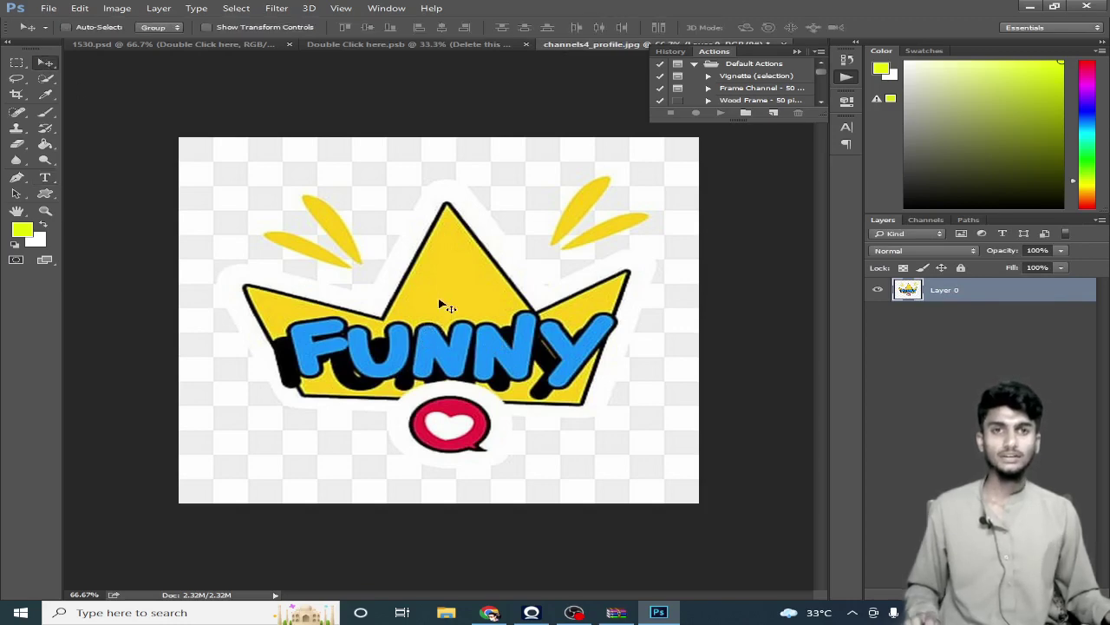
left_click_drag(438, 296, 570, 264)
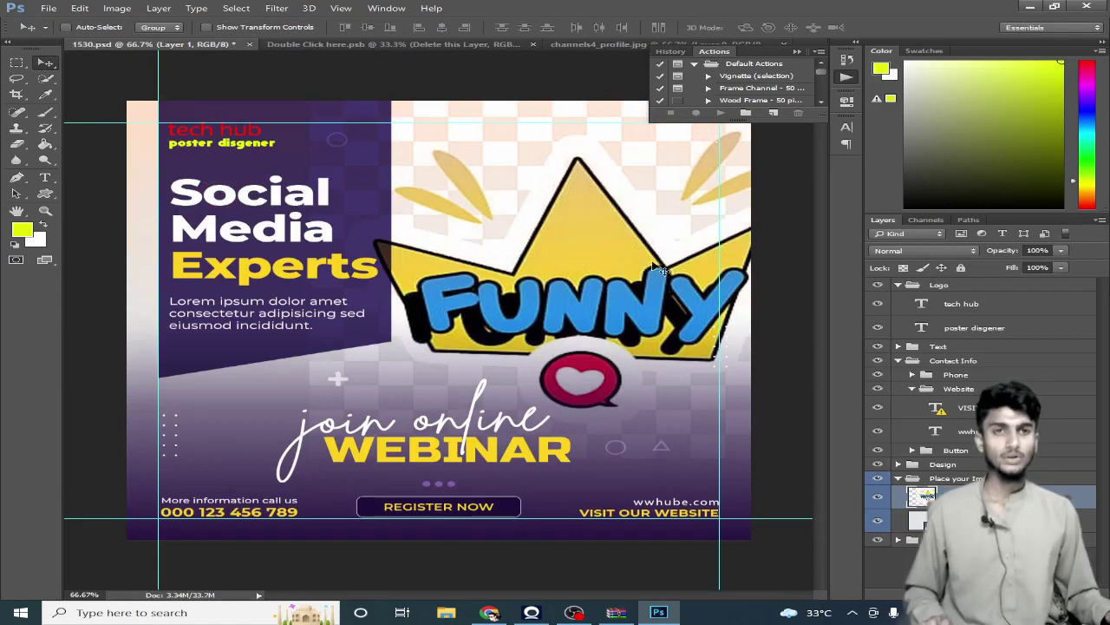
Step: Scale the crown image to about 62% width and 64% height and position it beside the "Social Media Experts" panel
key("ctrl+t")
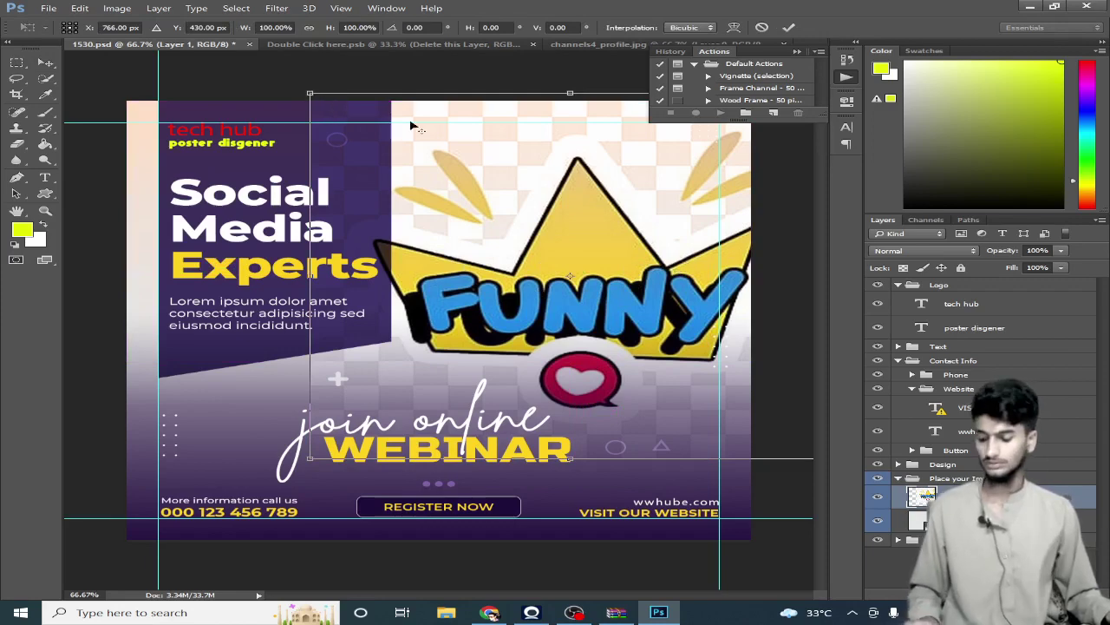
left_click_drag(310, 92, 413, 160)
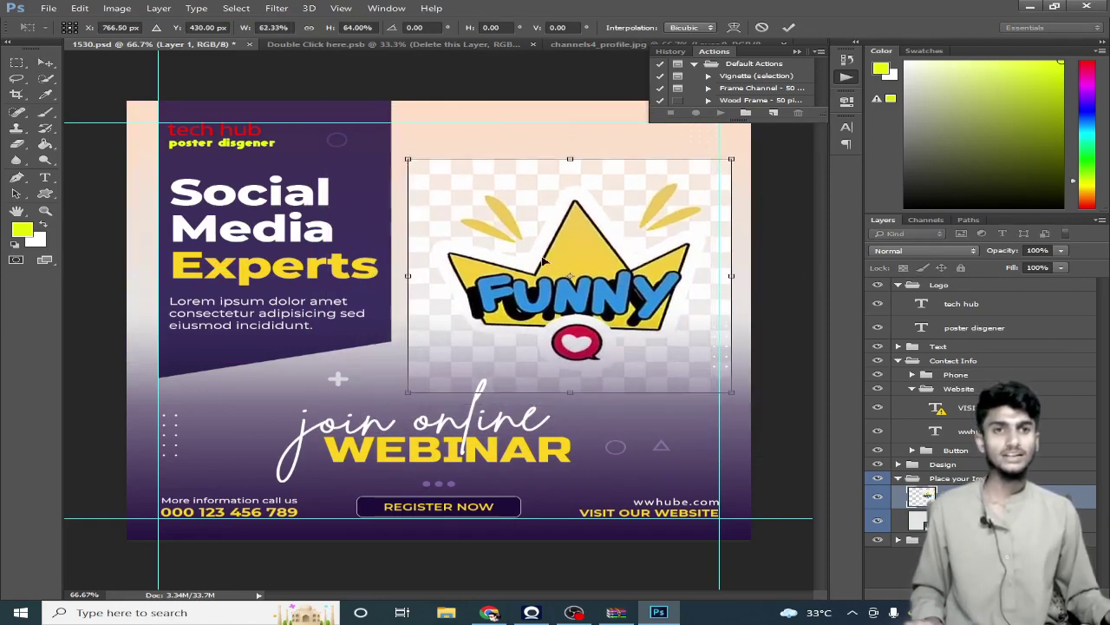
left_click_drag(549, 262, 511, 246)
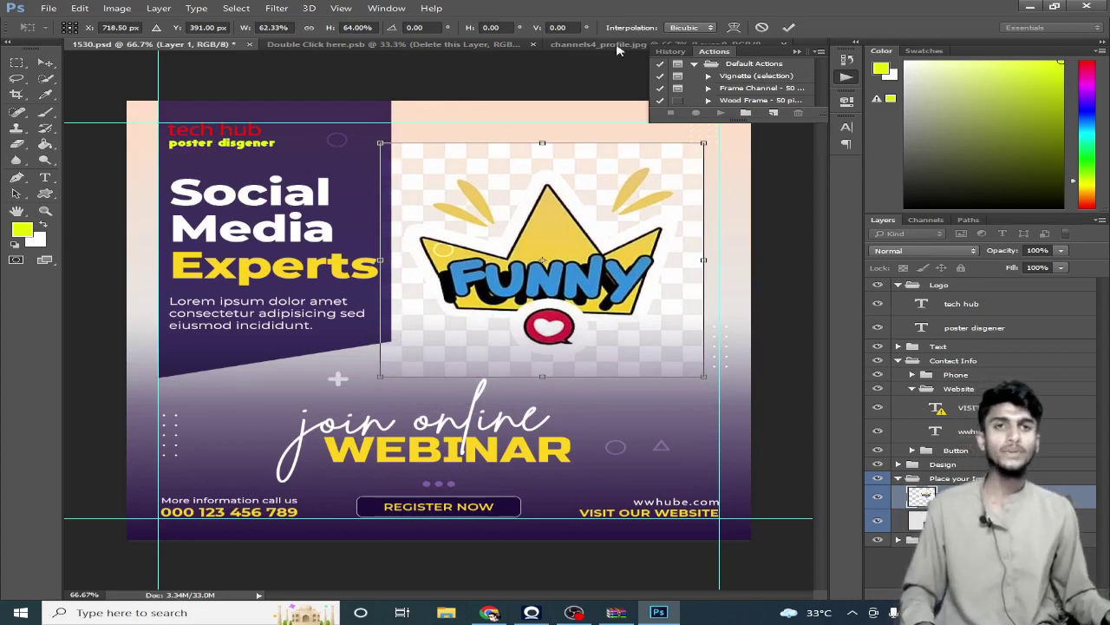
left_click(790, 28)
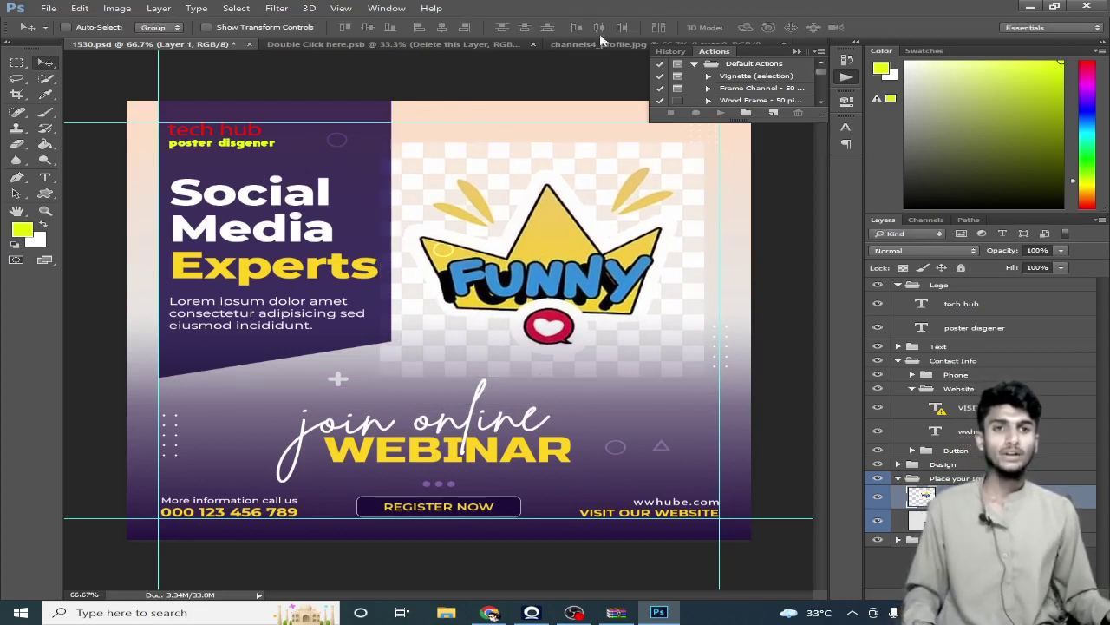